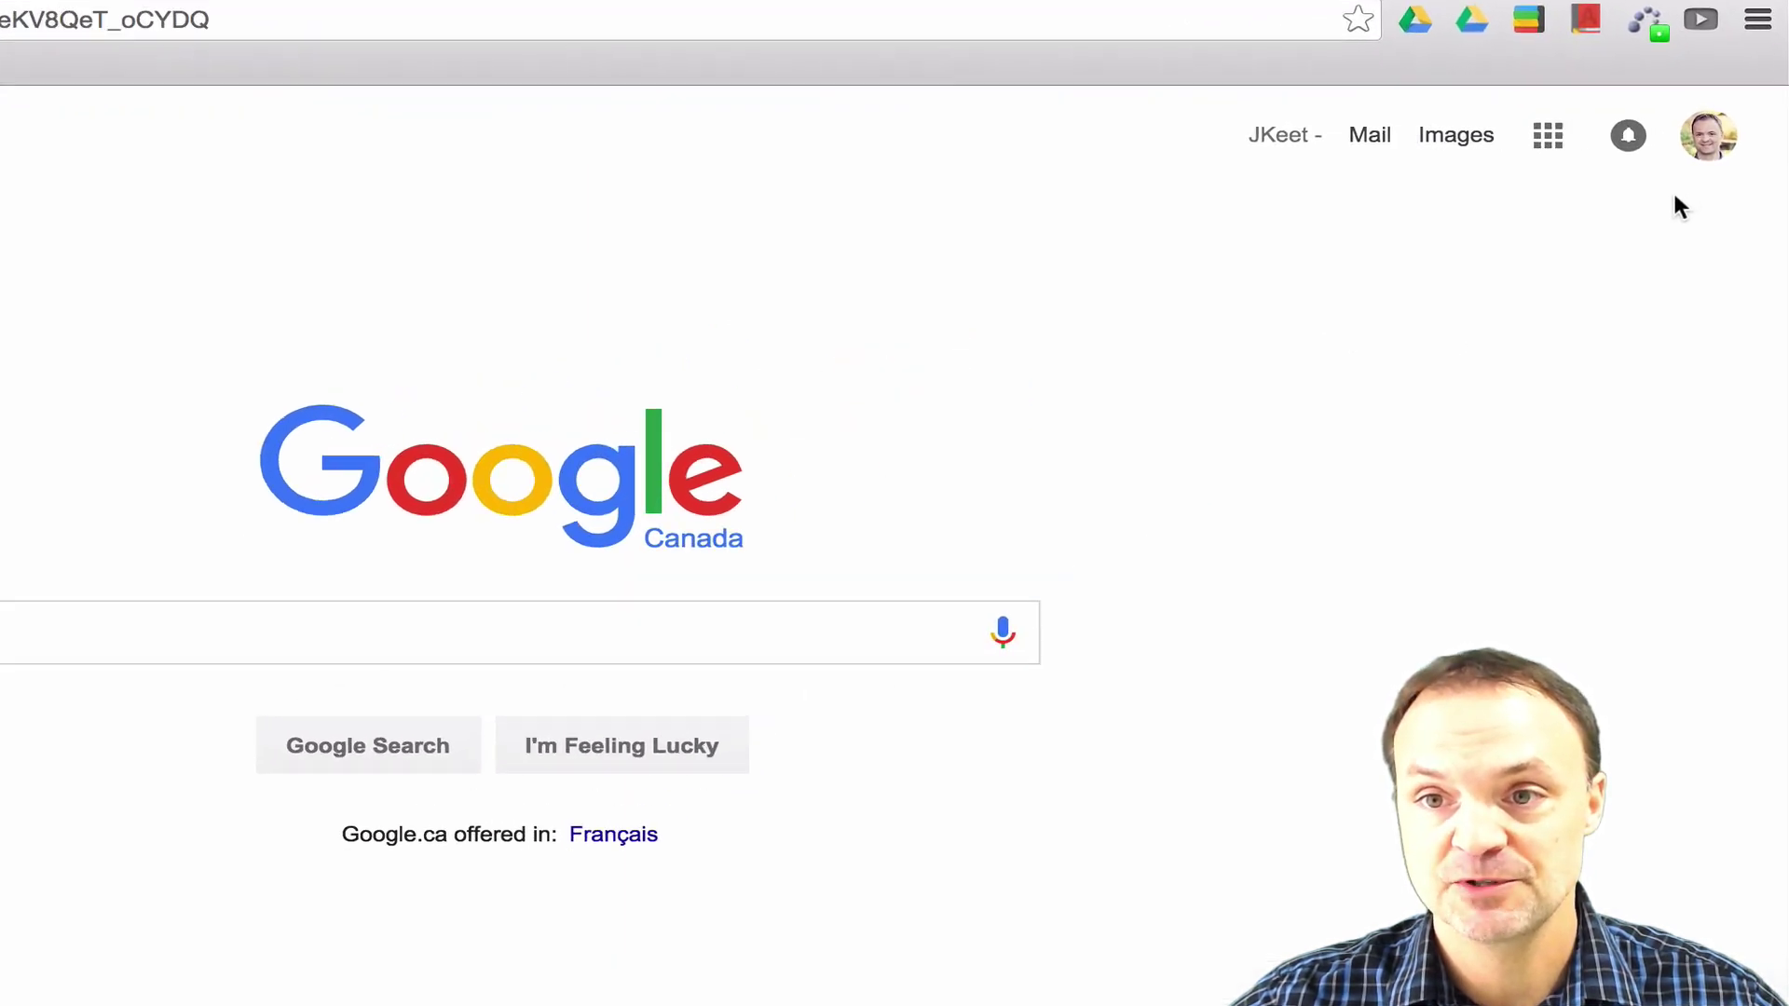
# Open the Google account settings page from the account menu.
pyautogui.click(1692, 152)
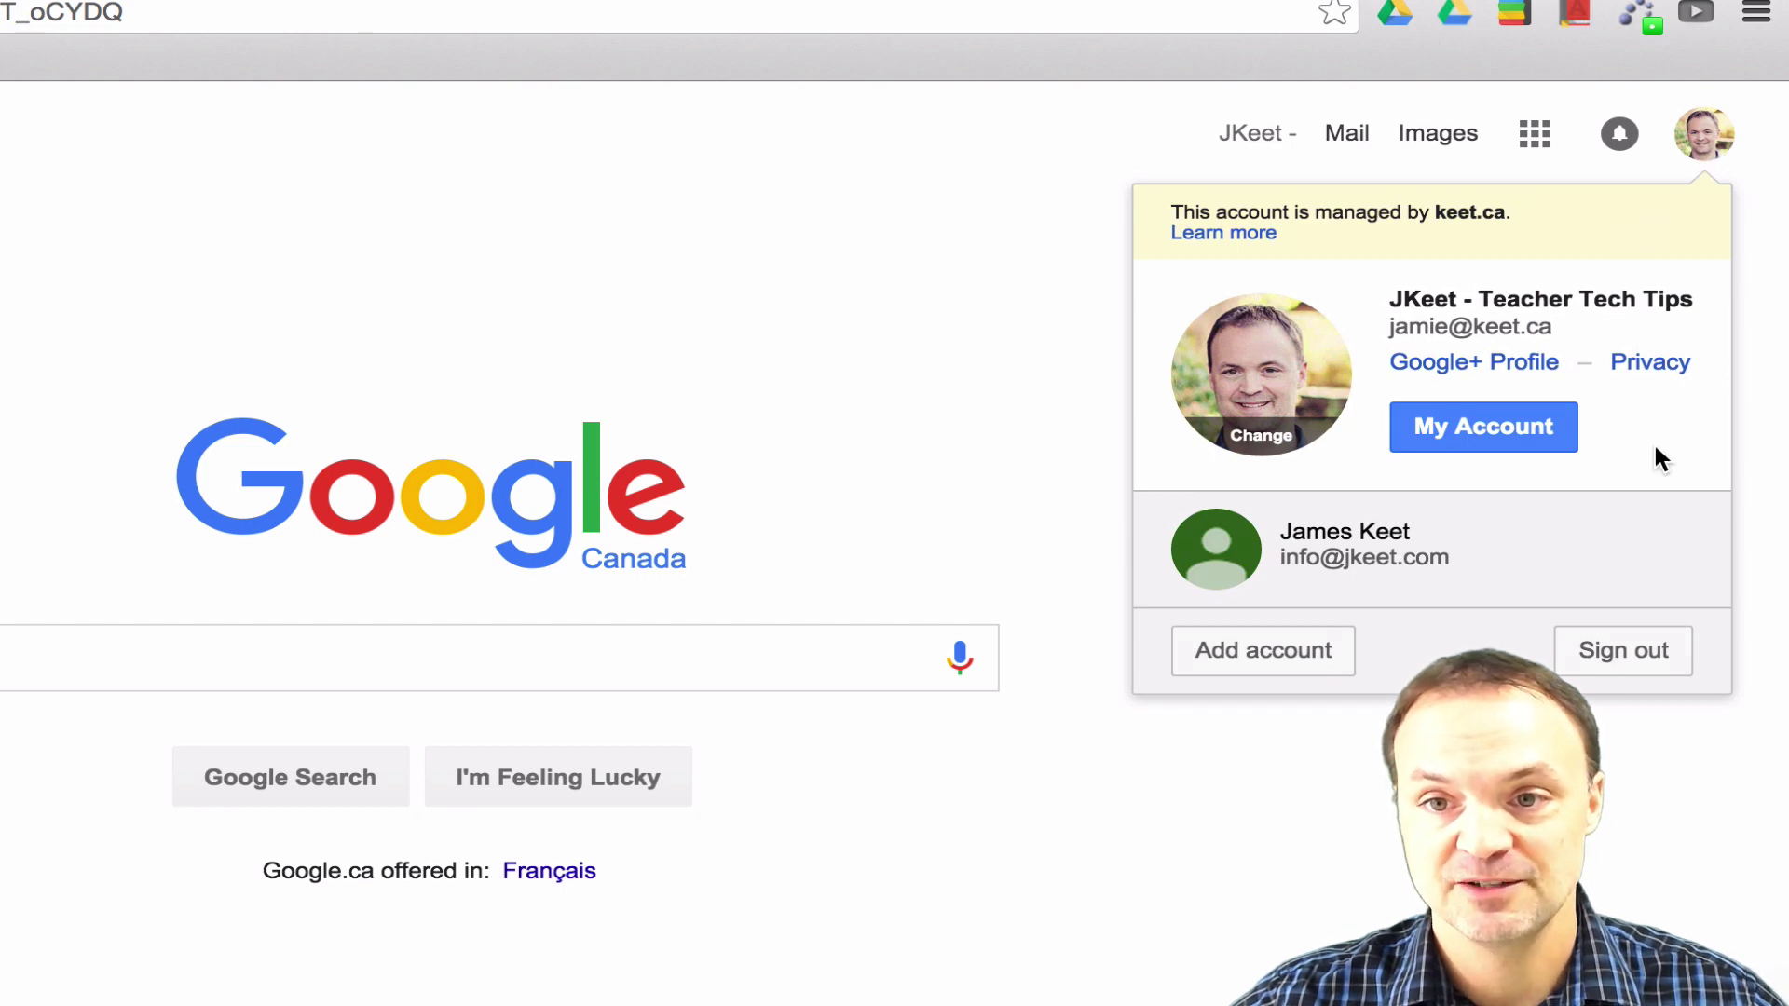
pyautogui.click(1493, 439)
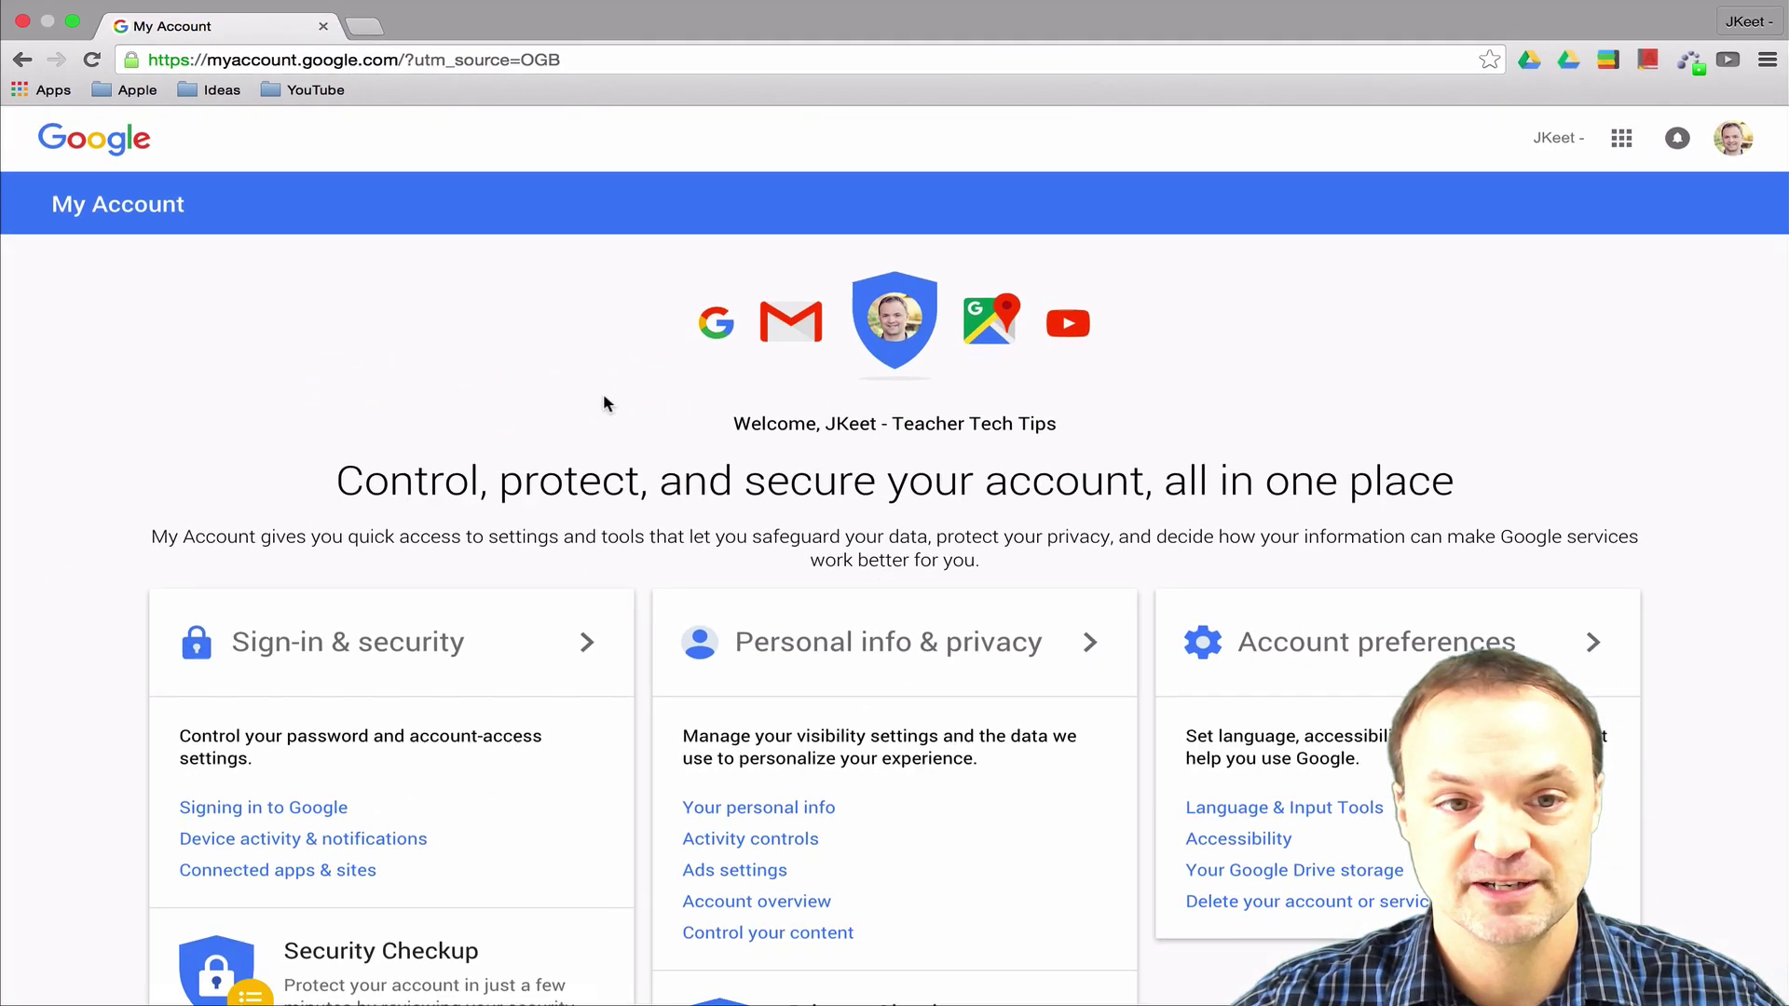
pyautogui.scroll(-1, 604, 396)
pyautogui.scroll(1, 606, 390)
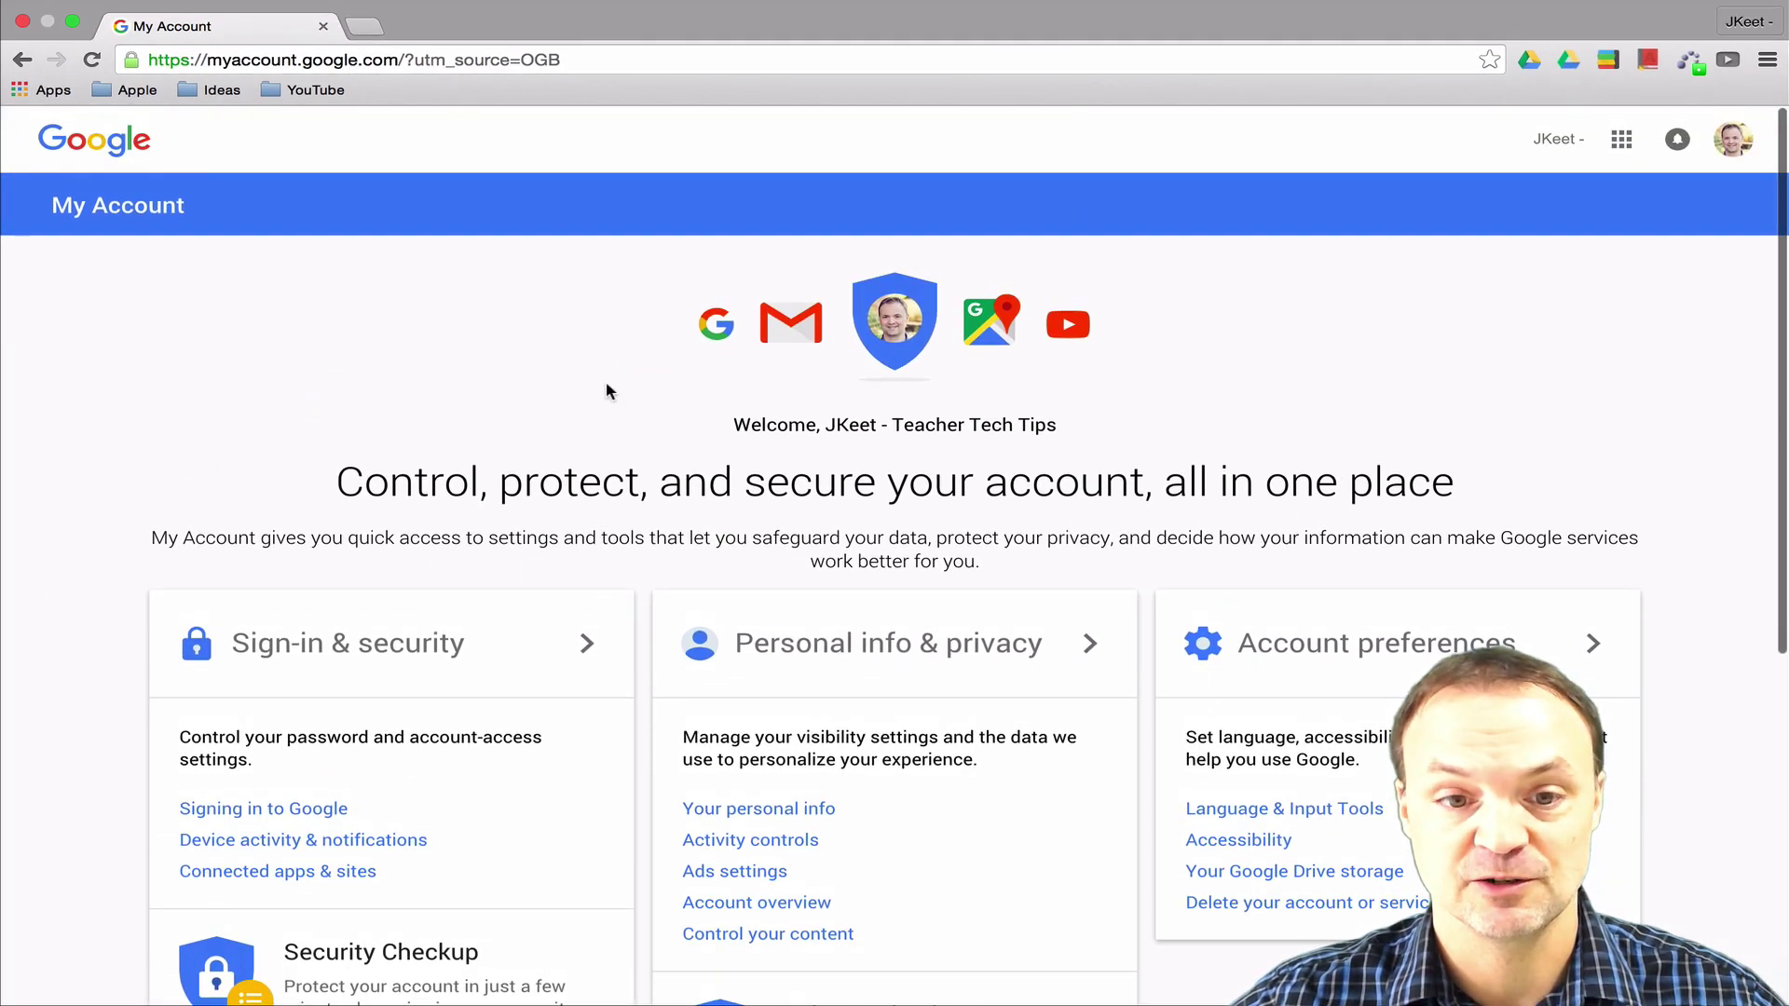
pyautogui.scroll(-3, 474, 391)
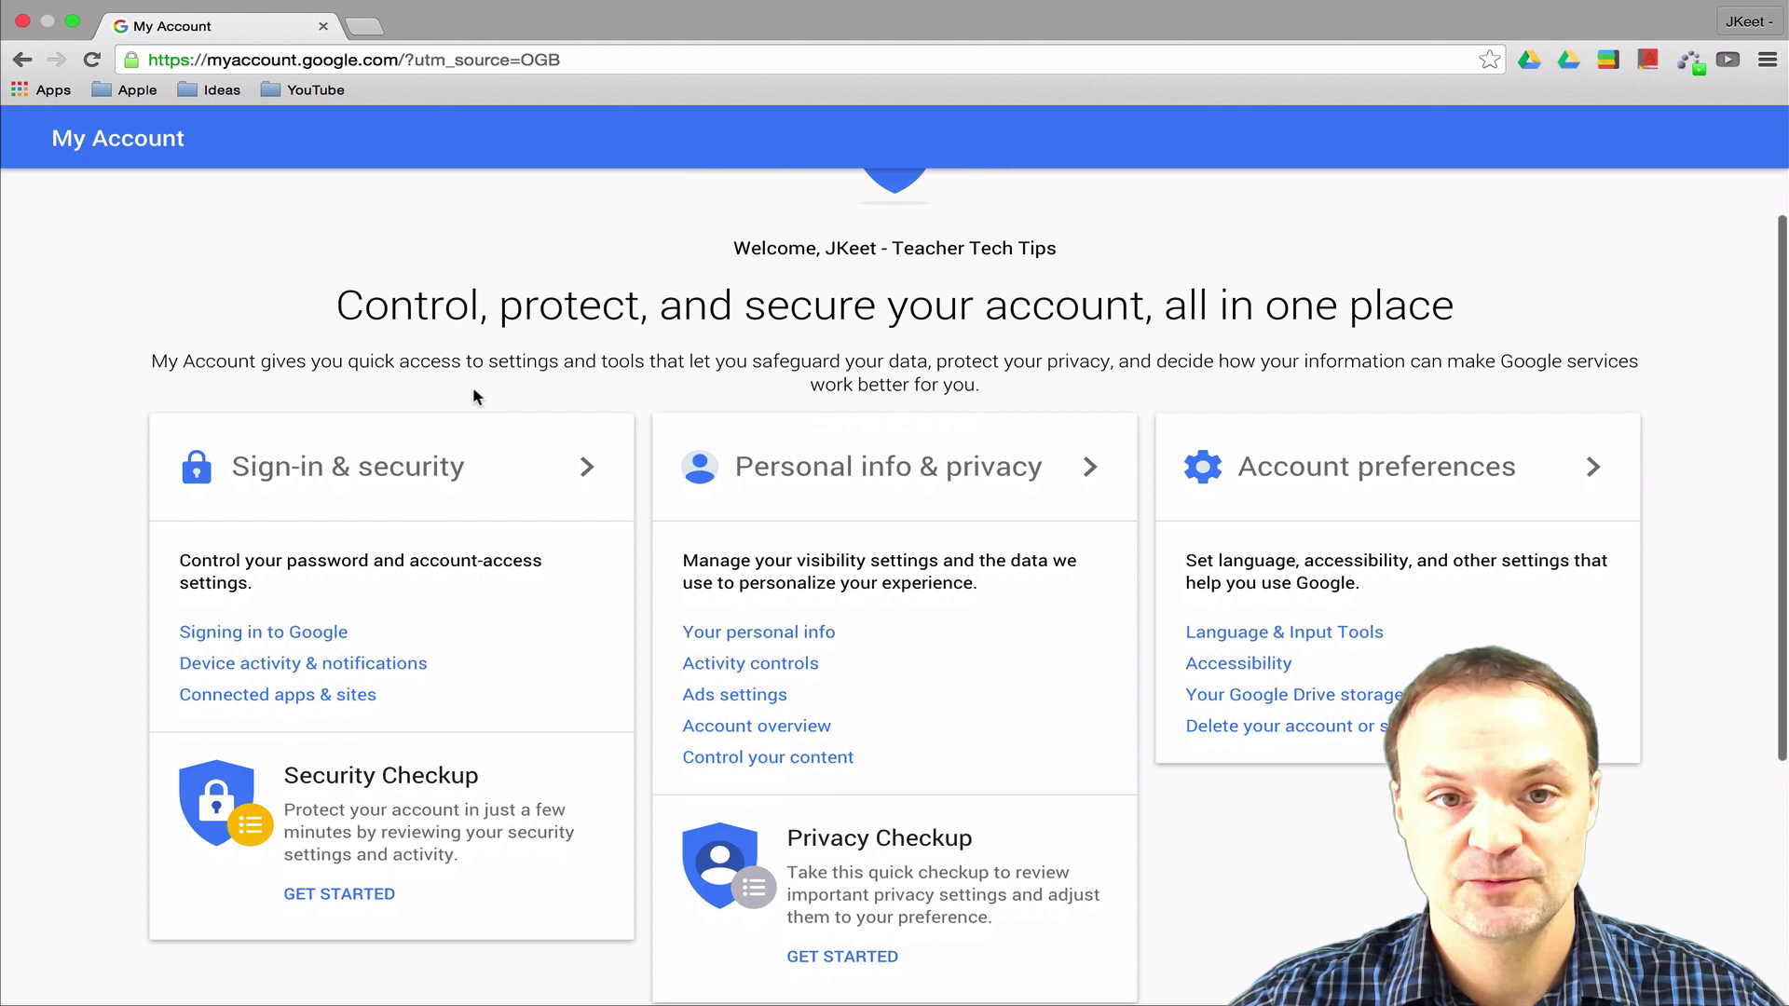
pyautogui.scroll(-1, 931, 550)
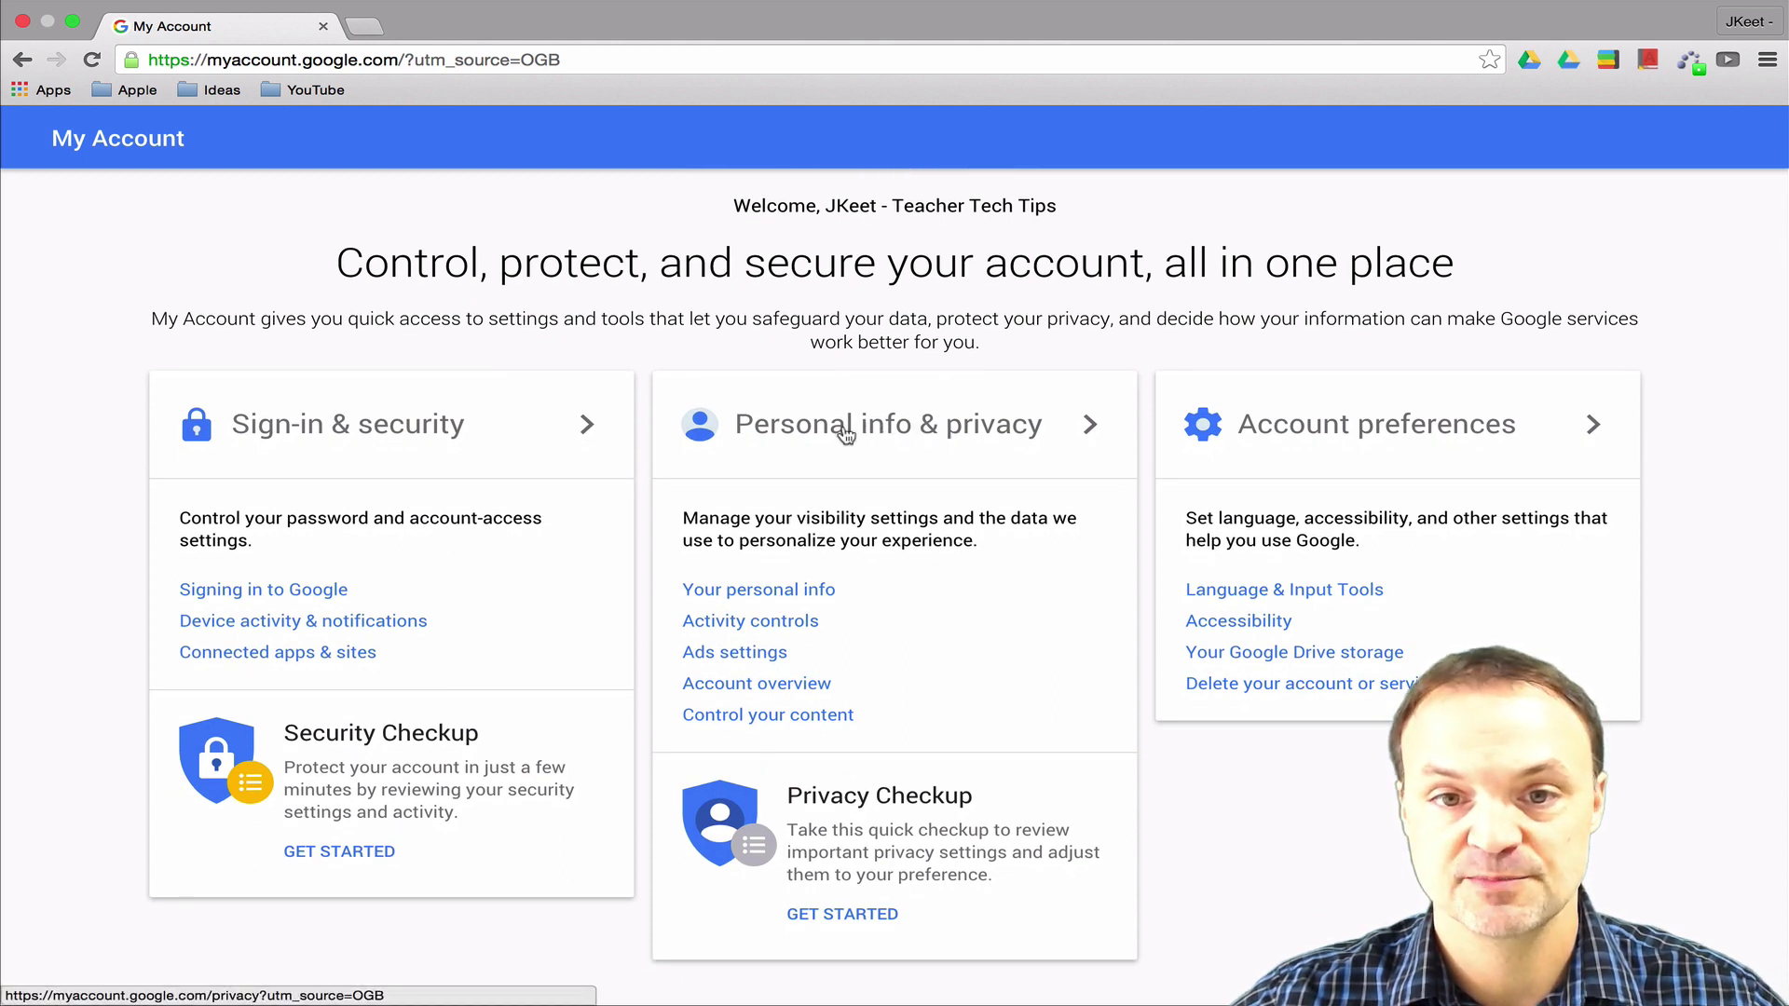
# Under Personal info & privacy, go to Control your content and start a new archive.
pyautogui.click(809, 434)
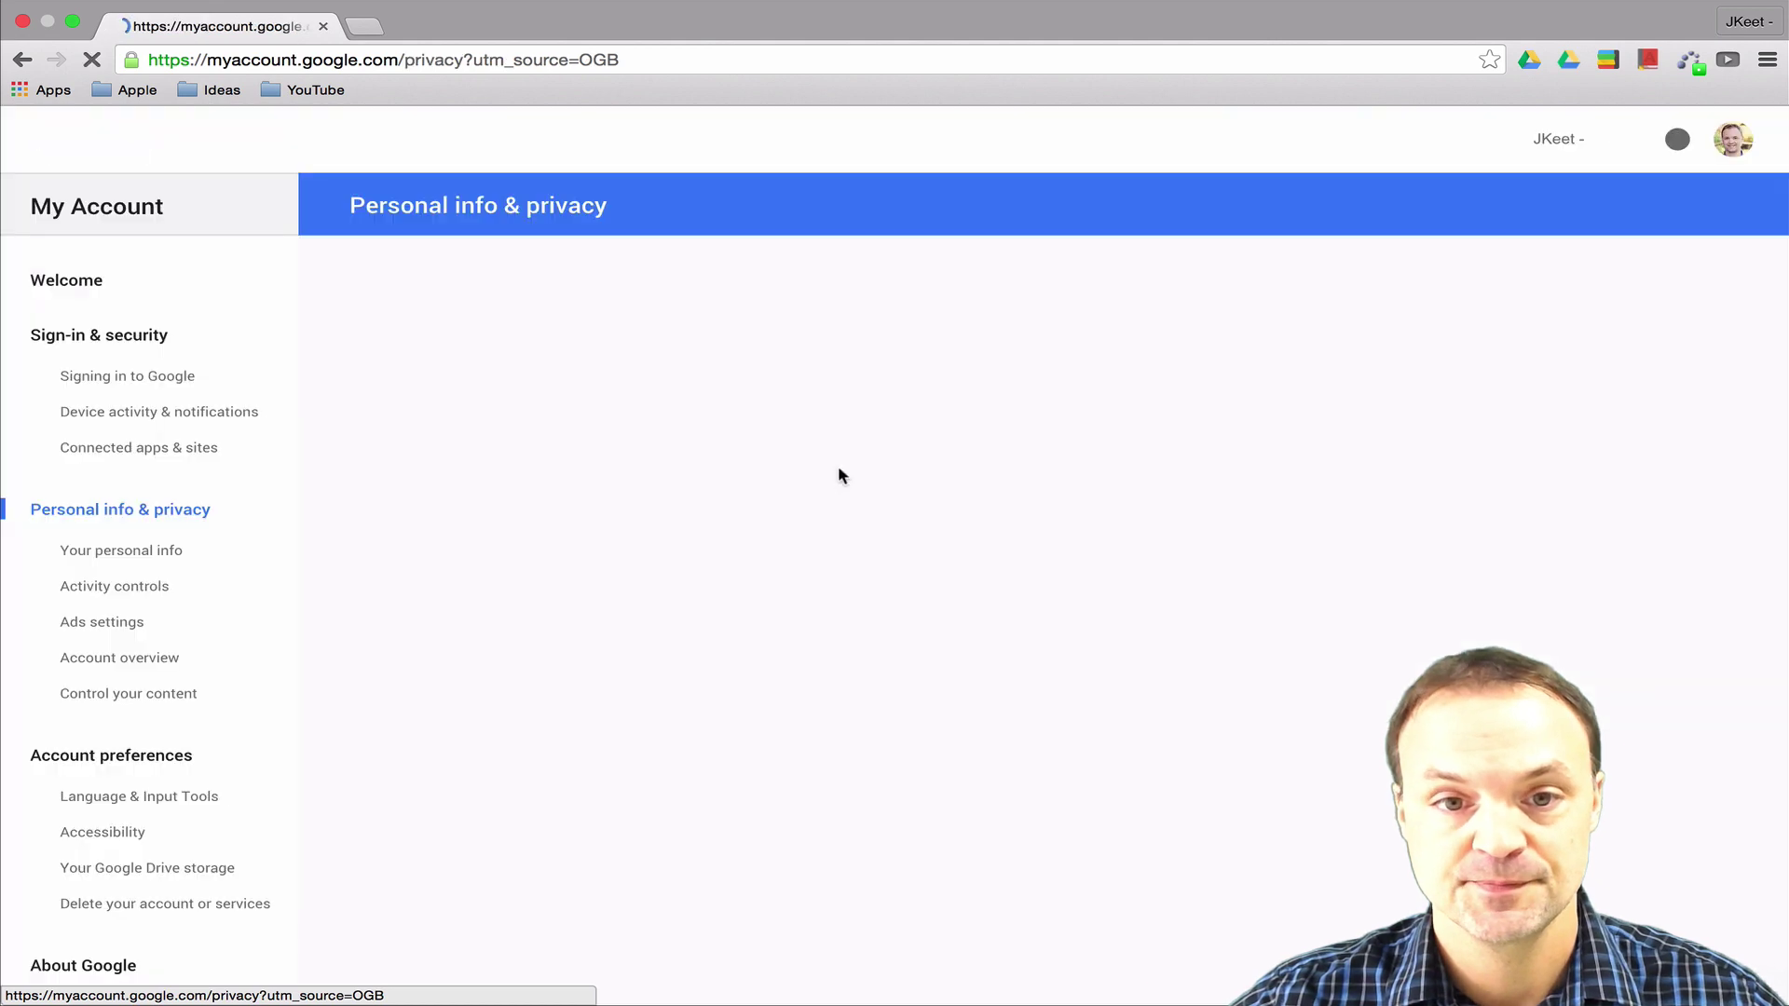
pyautogui.scroll(-1, 807, 472)
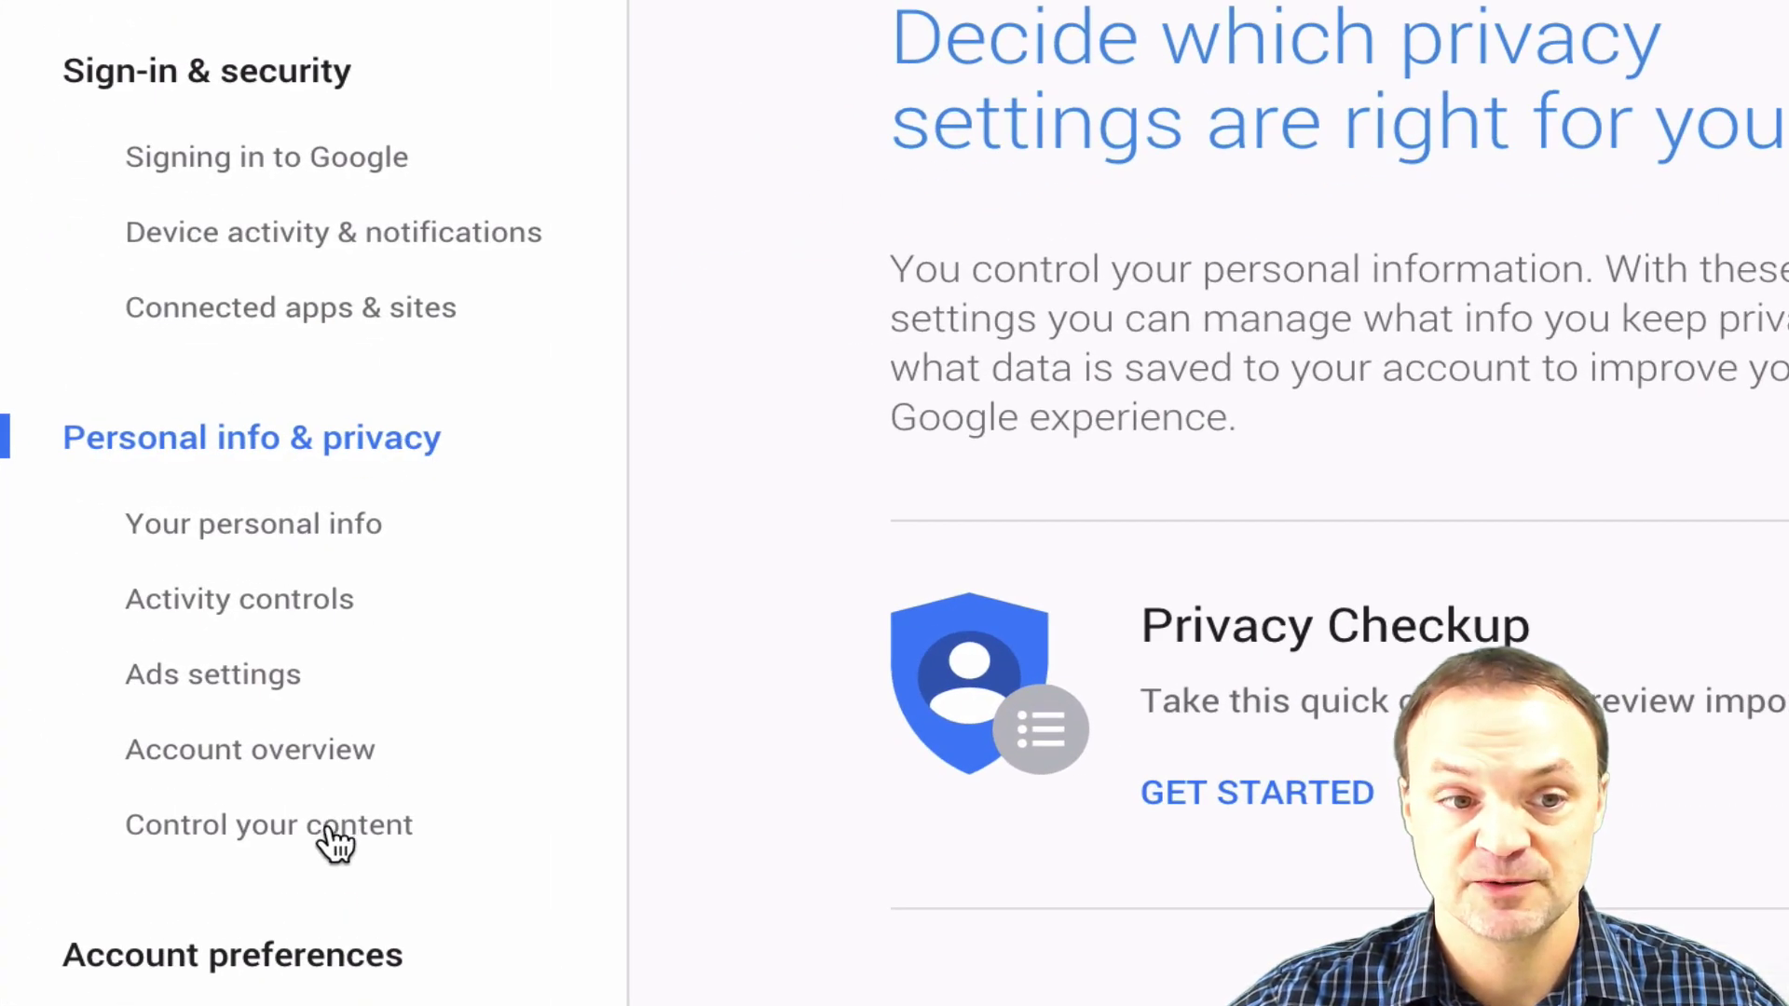
pyautogui.click(328, 834)
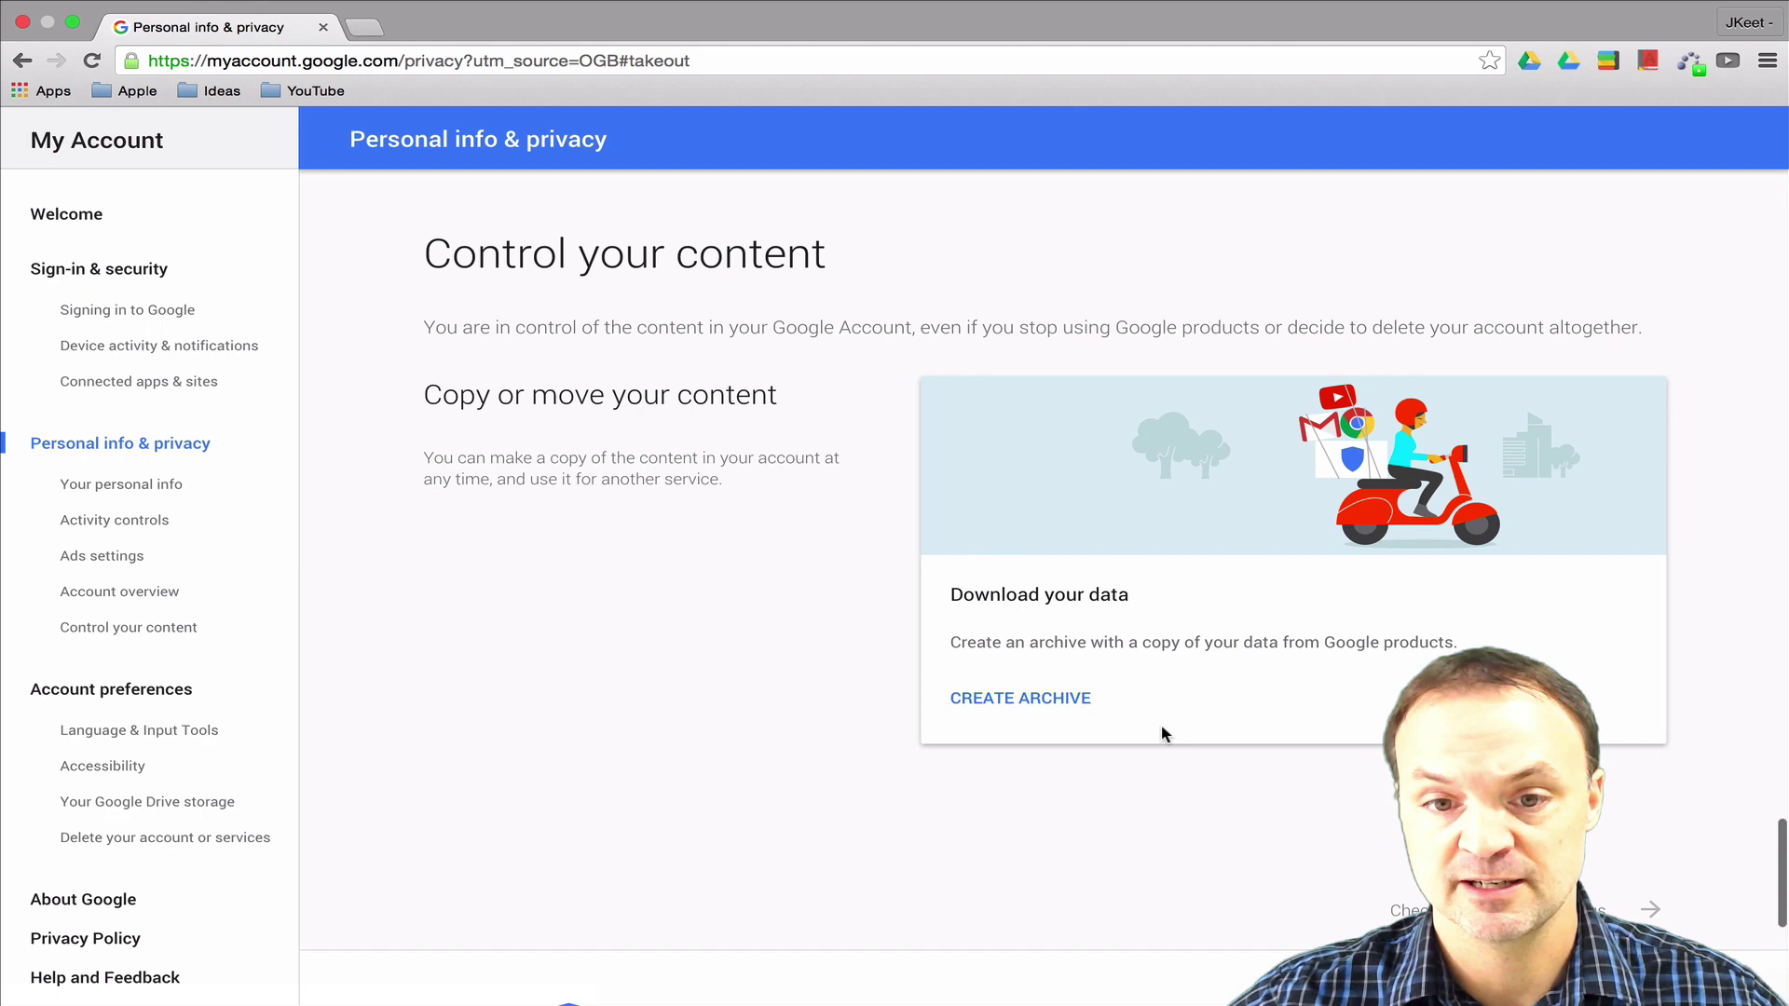
pyautogui.click(1063, 706)
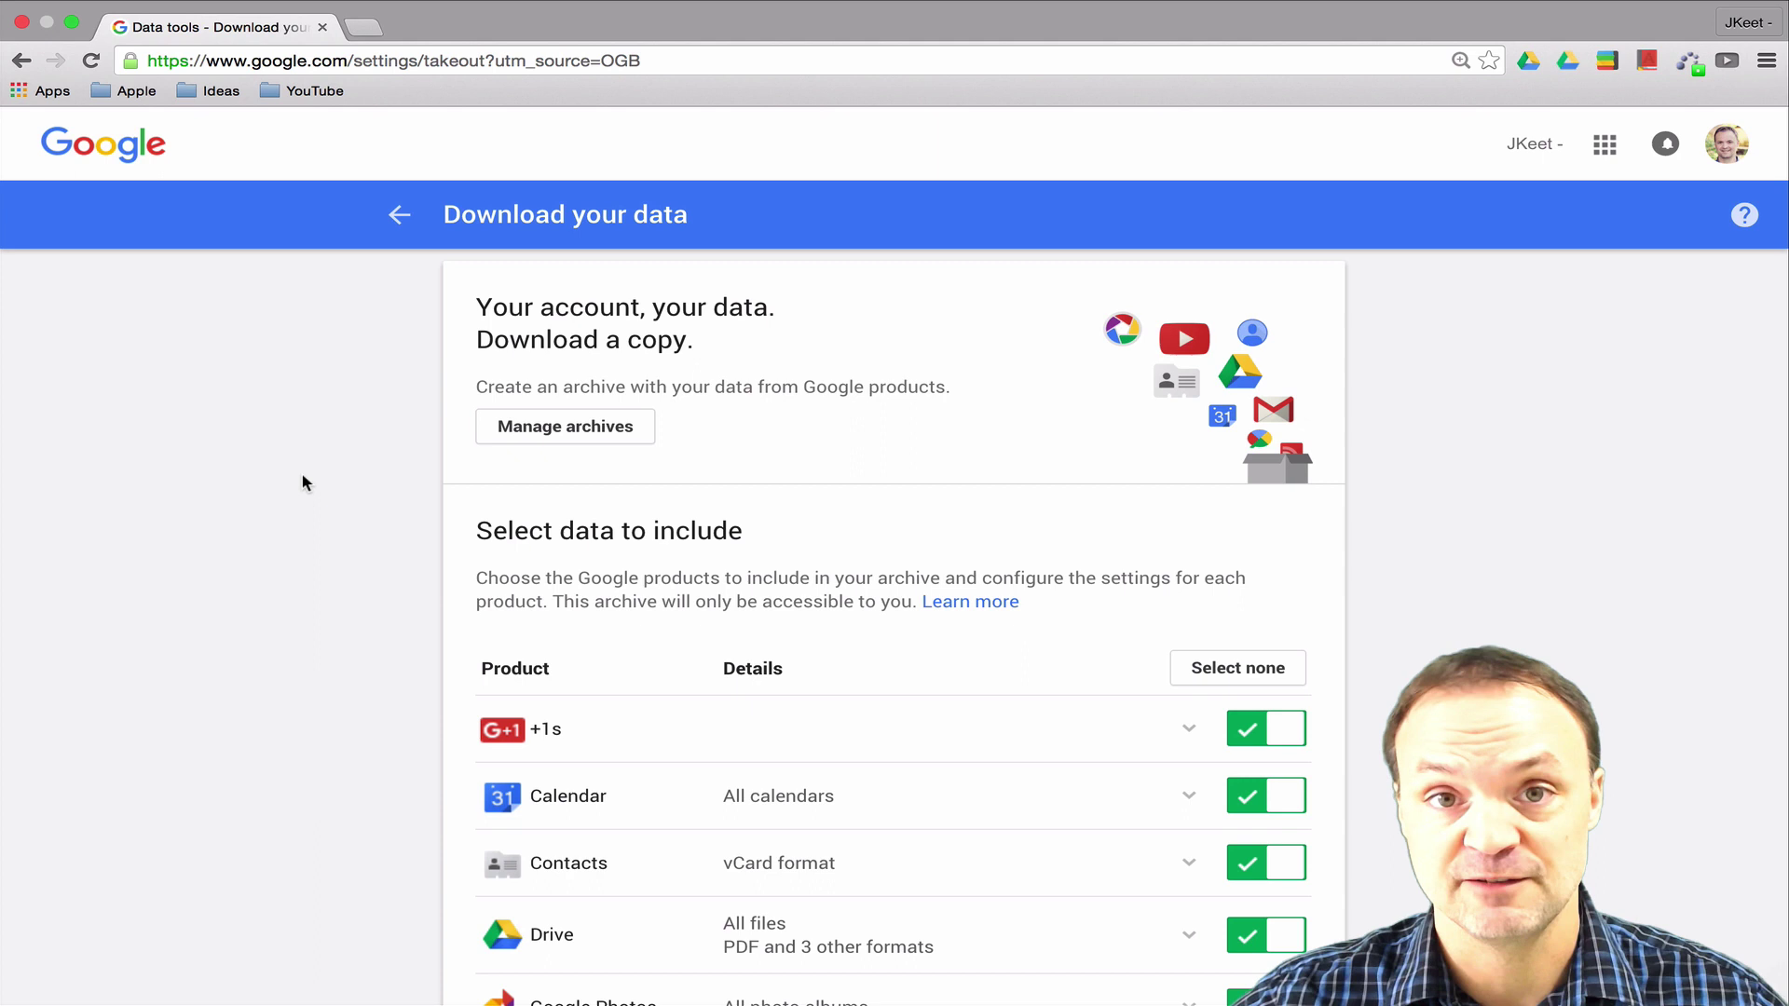
# Scroll through the Takeout product list, +1s through Wallet, all included.
pyautogui.scroll(-1, 303, 483)
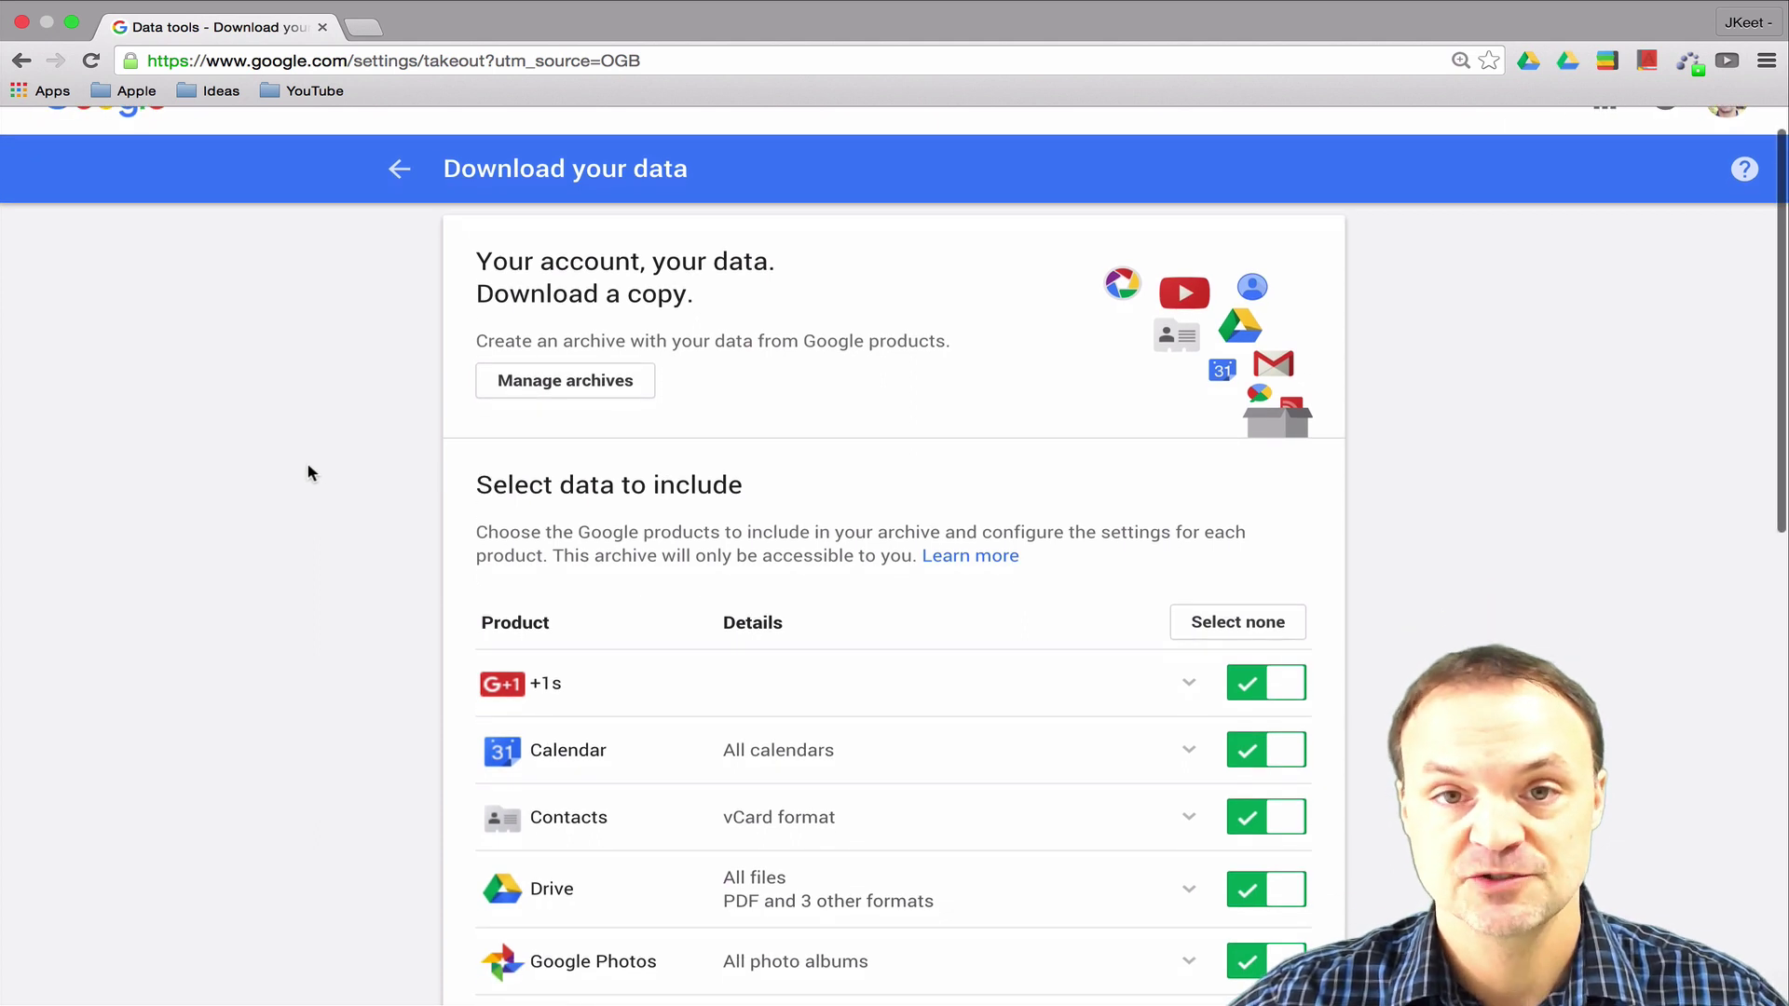
pyautogui.scroll(-3, 313, 469)
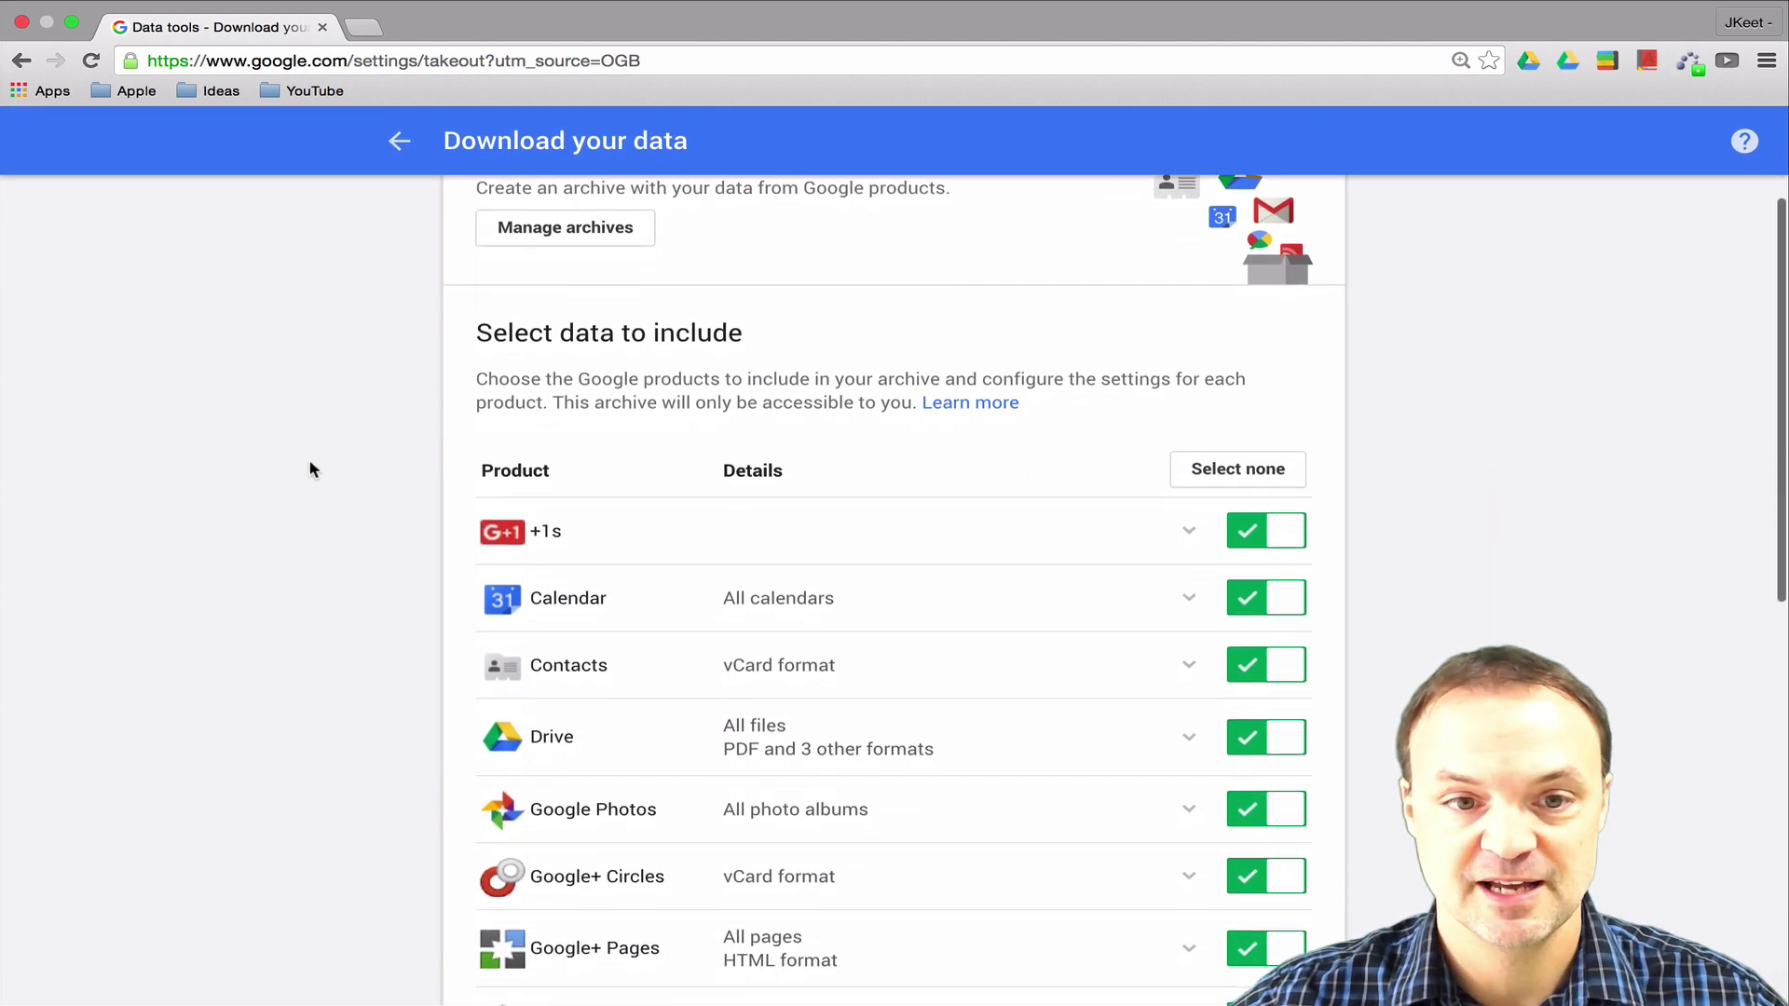
pyautogui.scroll(2, 312, 469)
pyautogui.scroll(-5, 312, 469)
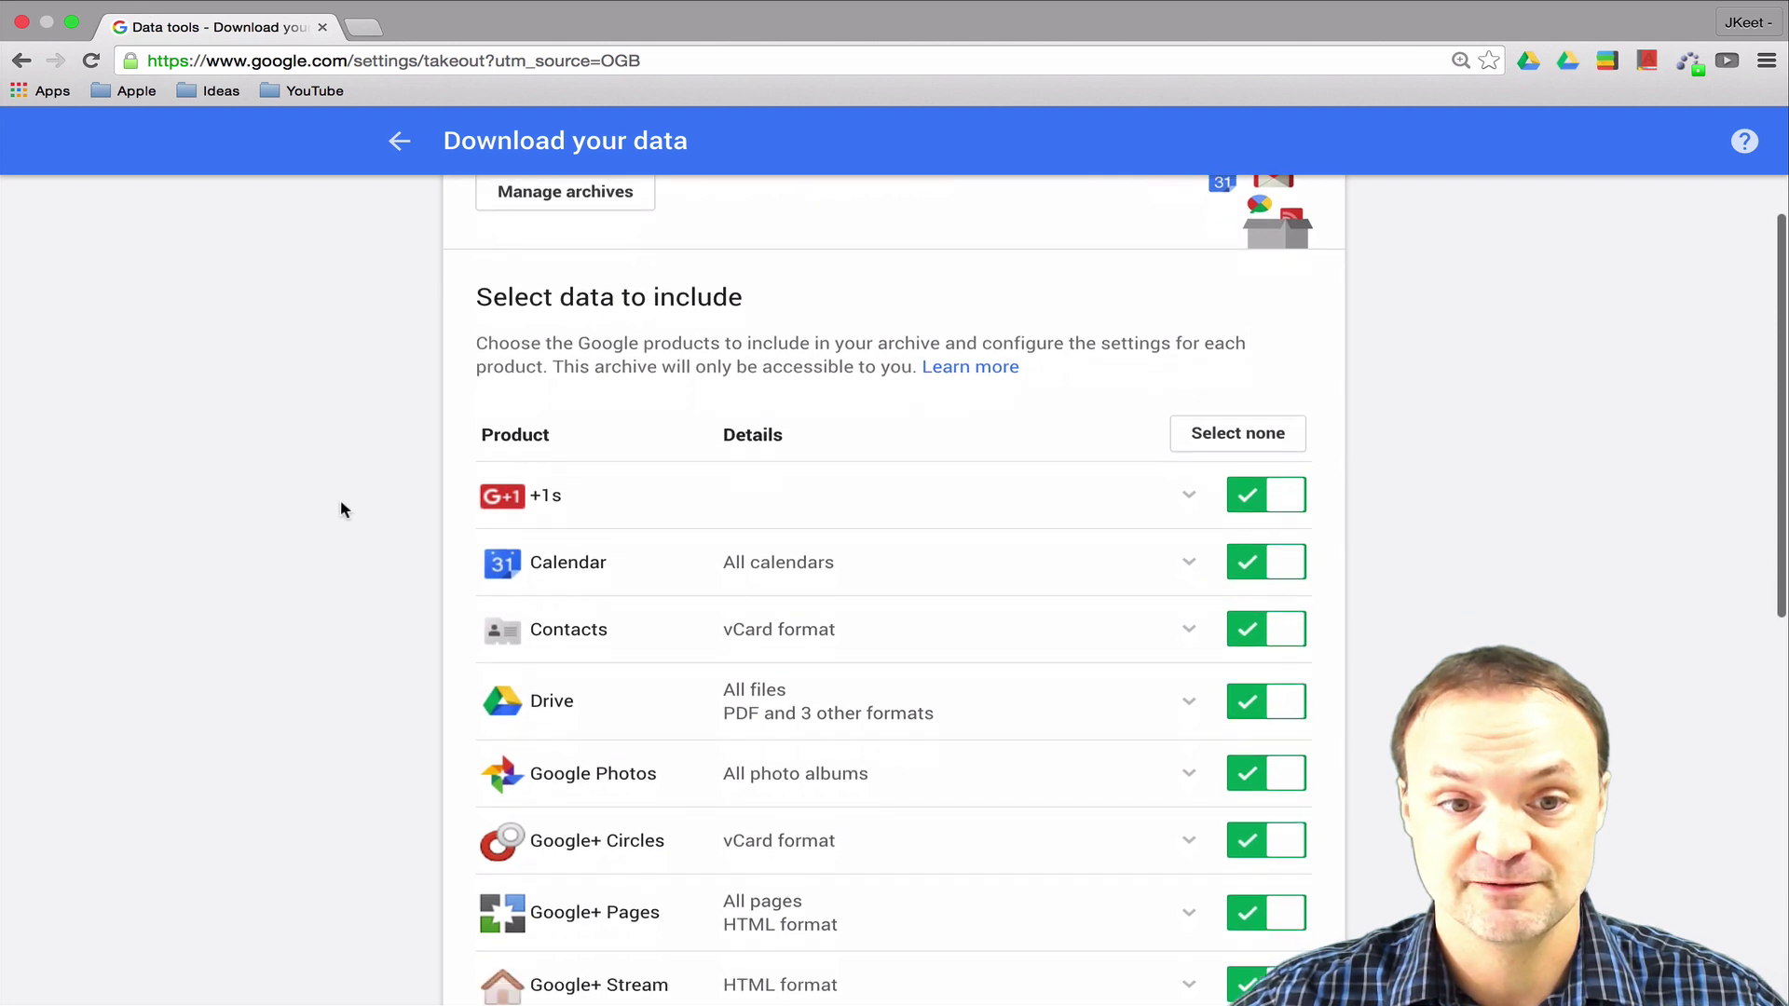
pyautogui.scroll(-8, 340, 503)
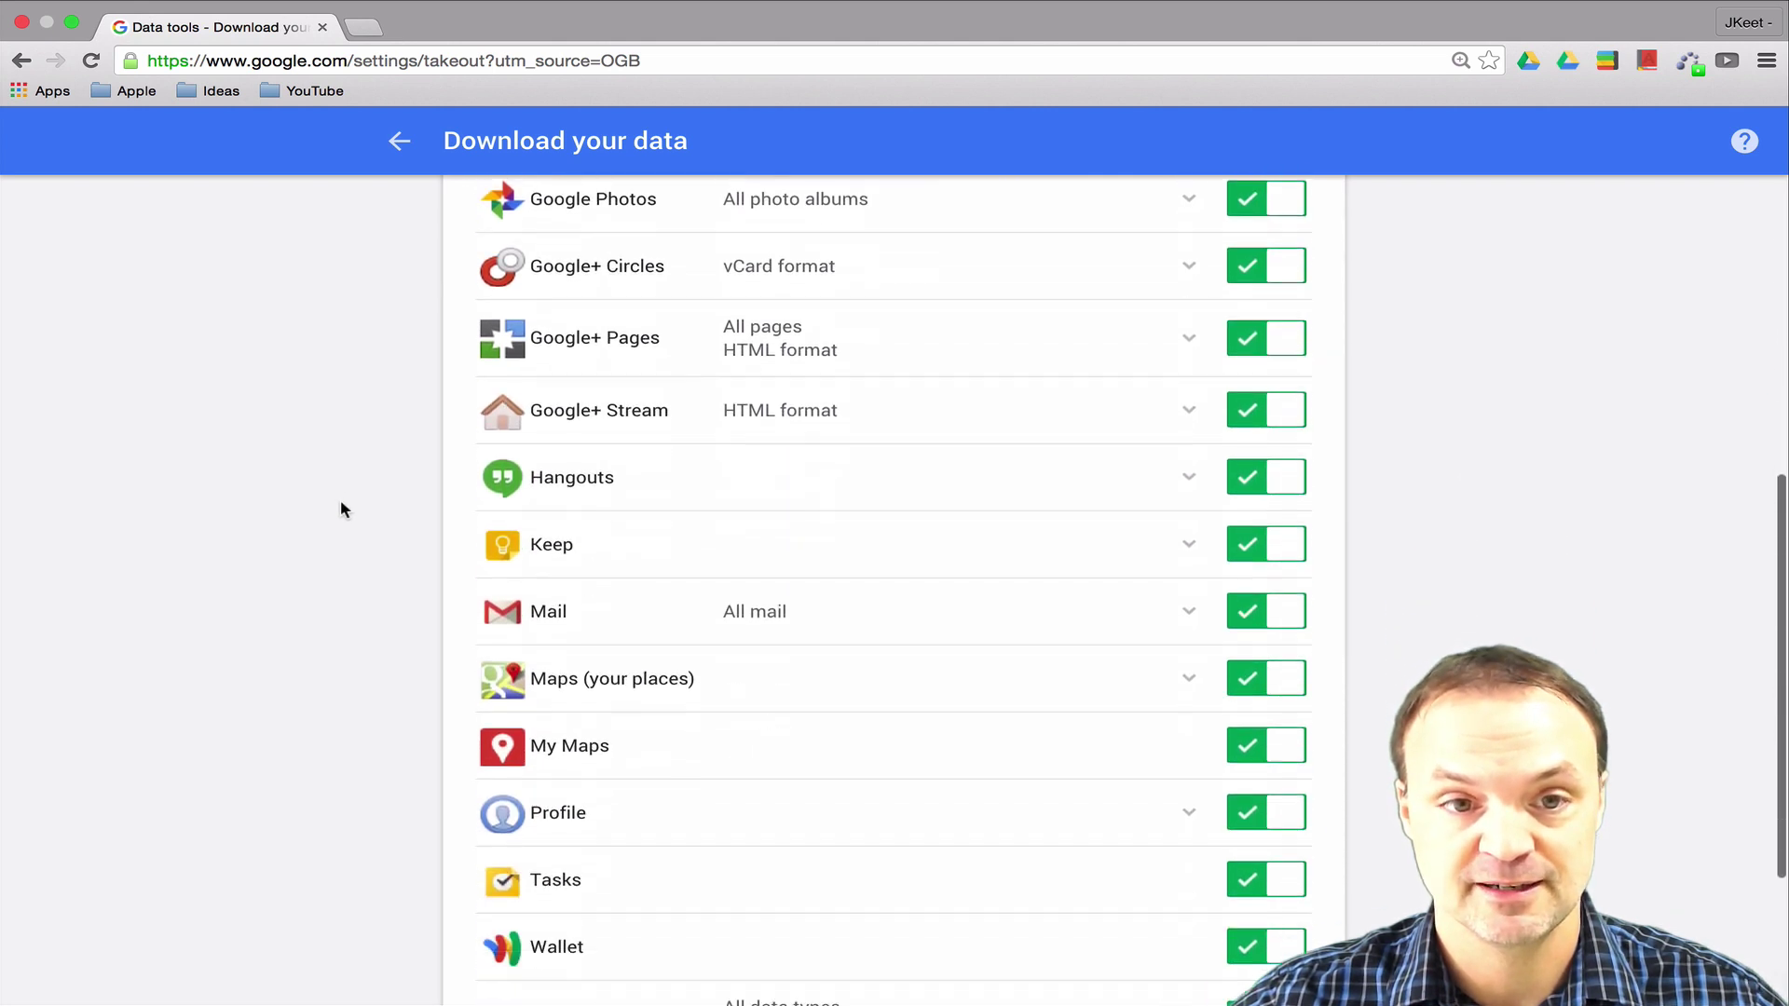
pyautogui.scroll(4, 340, 503)
pyautogui.scroll(5, 341, 504)
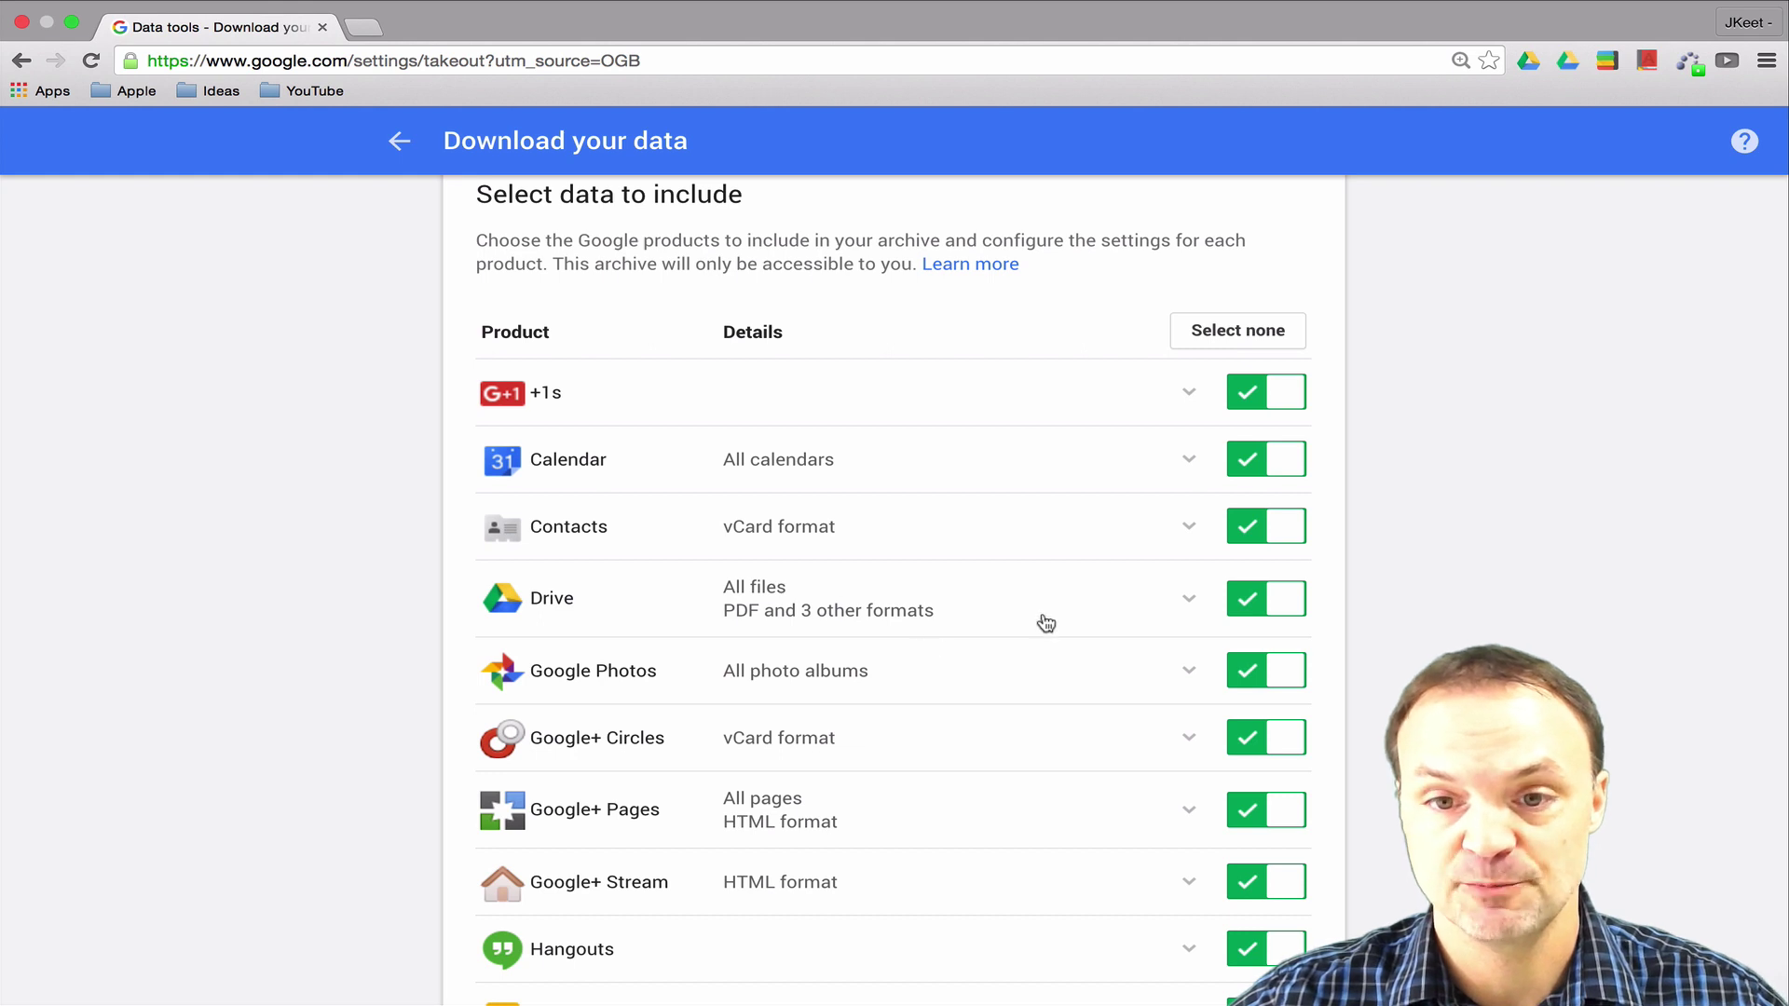
pyautogui.scroll(-1, 1468, 451)
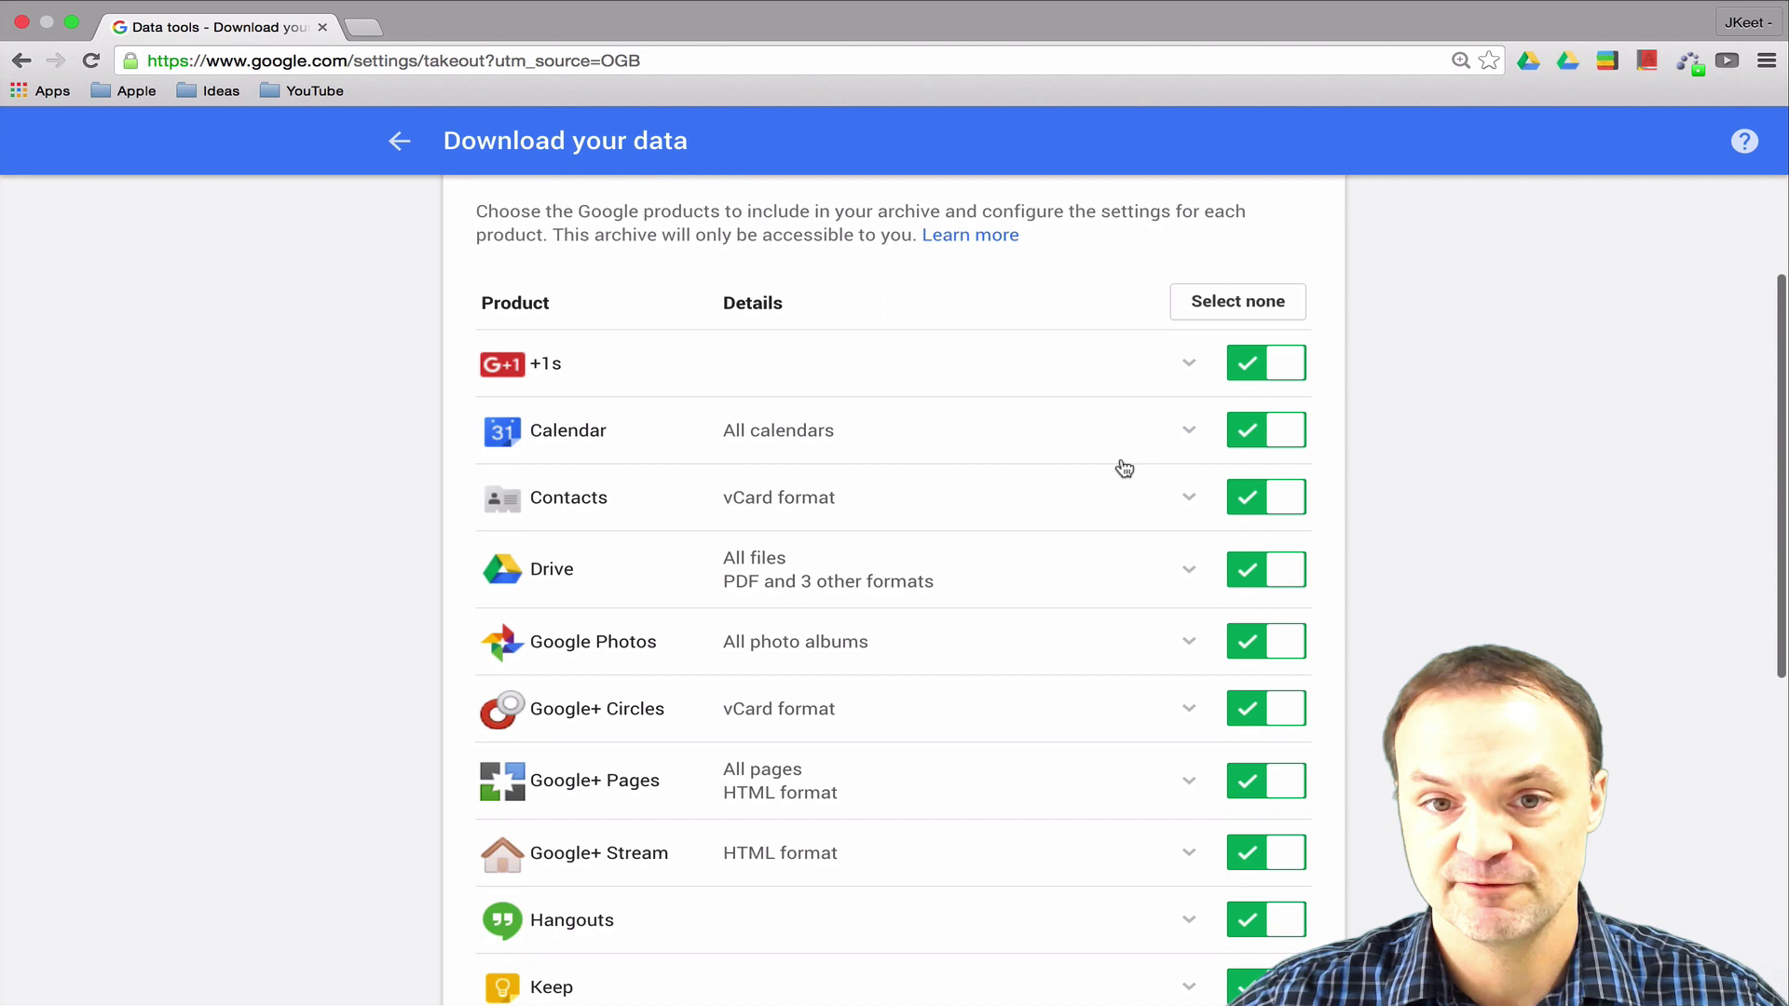
# Exclude every product, include only Drive, and expand Drive's export settings.
pyautogui.click(1223, 312)
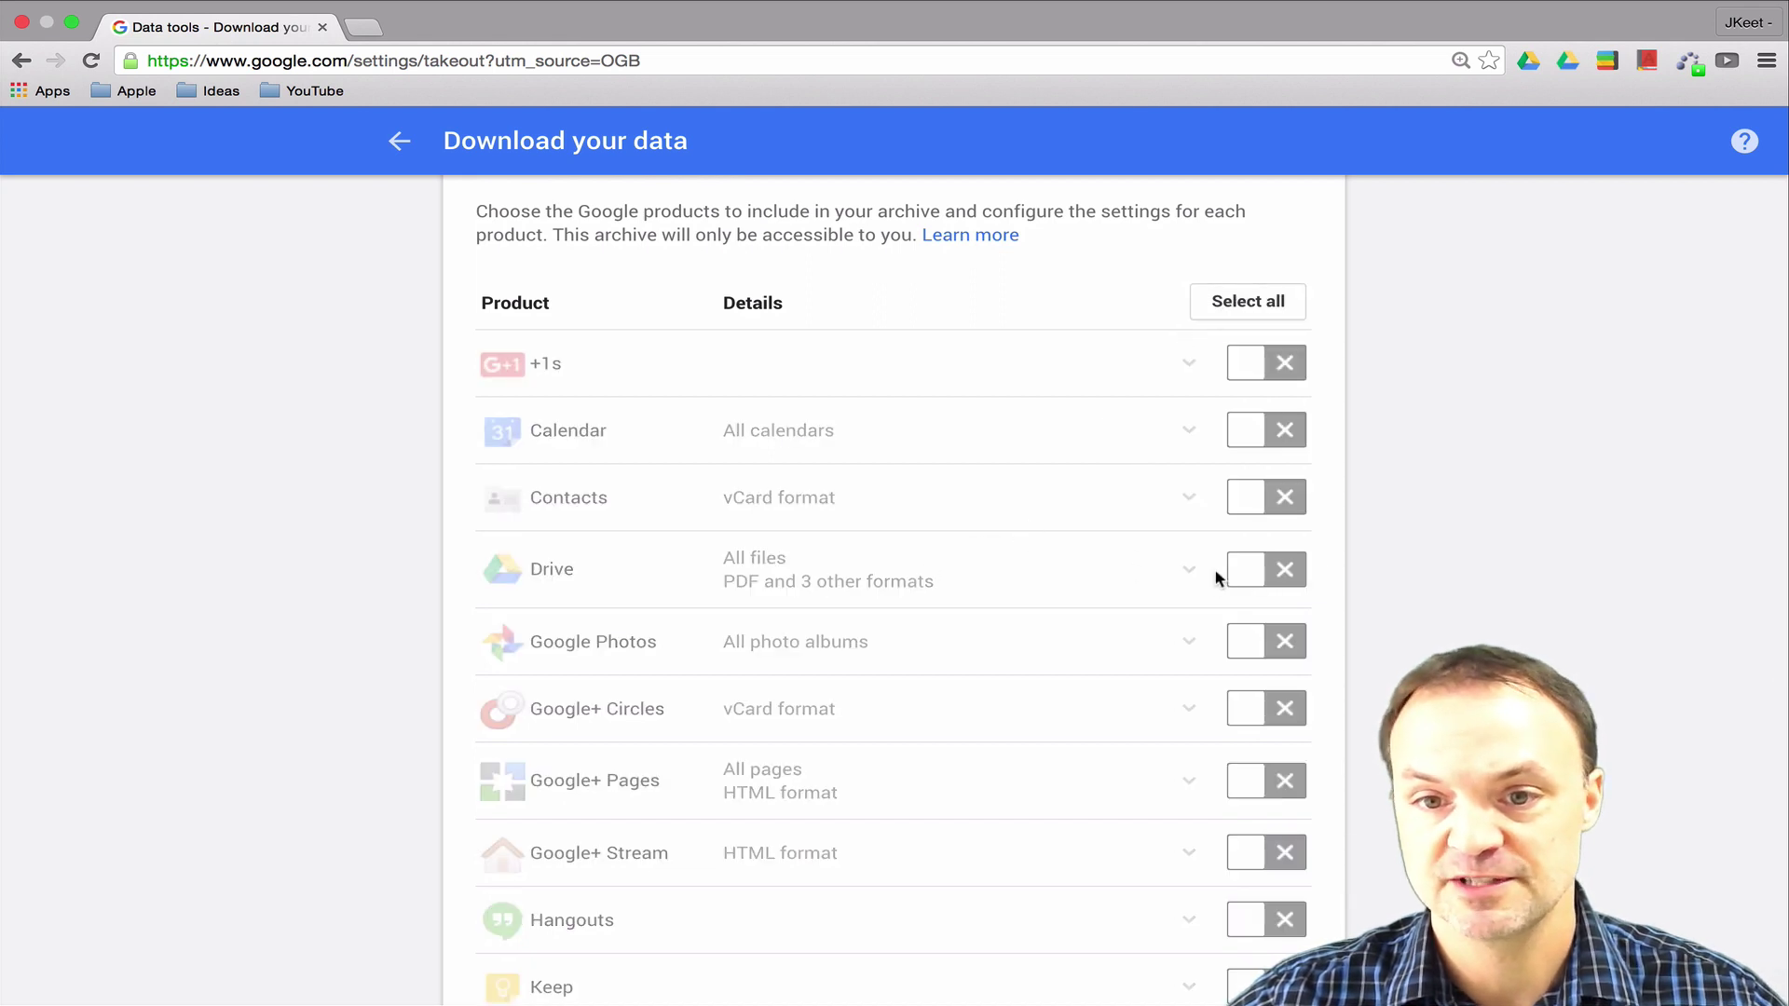
pyautogui.click(1246, 578)
pyautogui.scroll(-1, 895, 561)
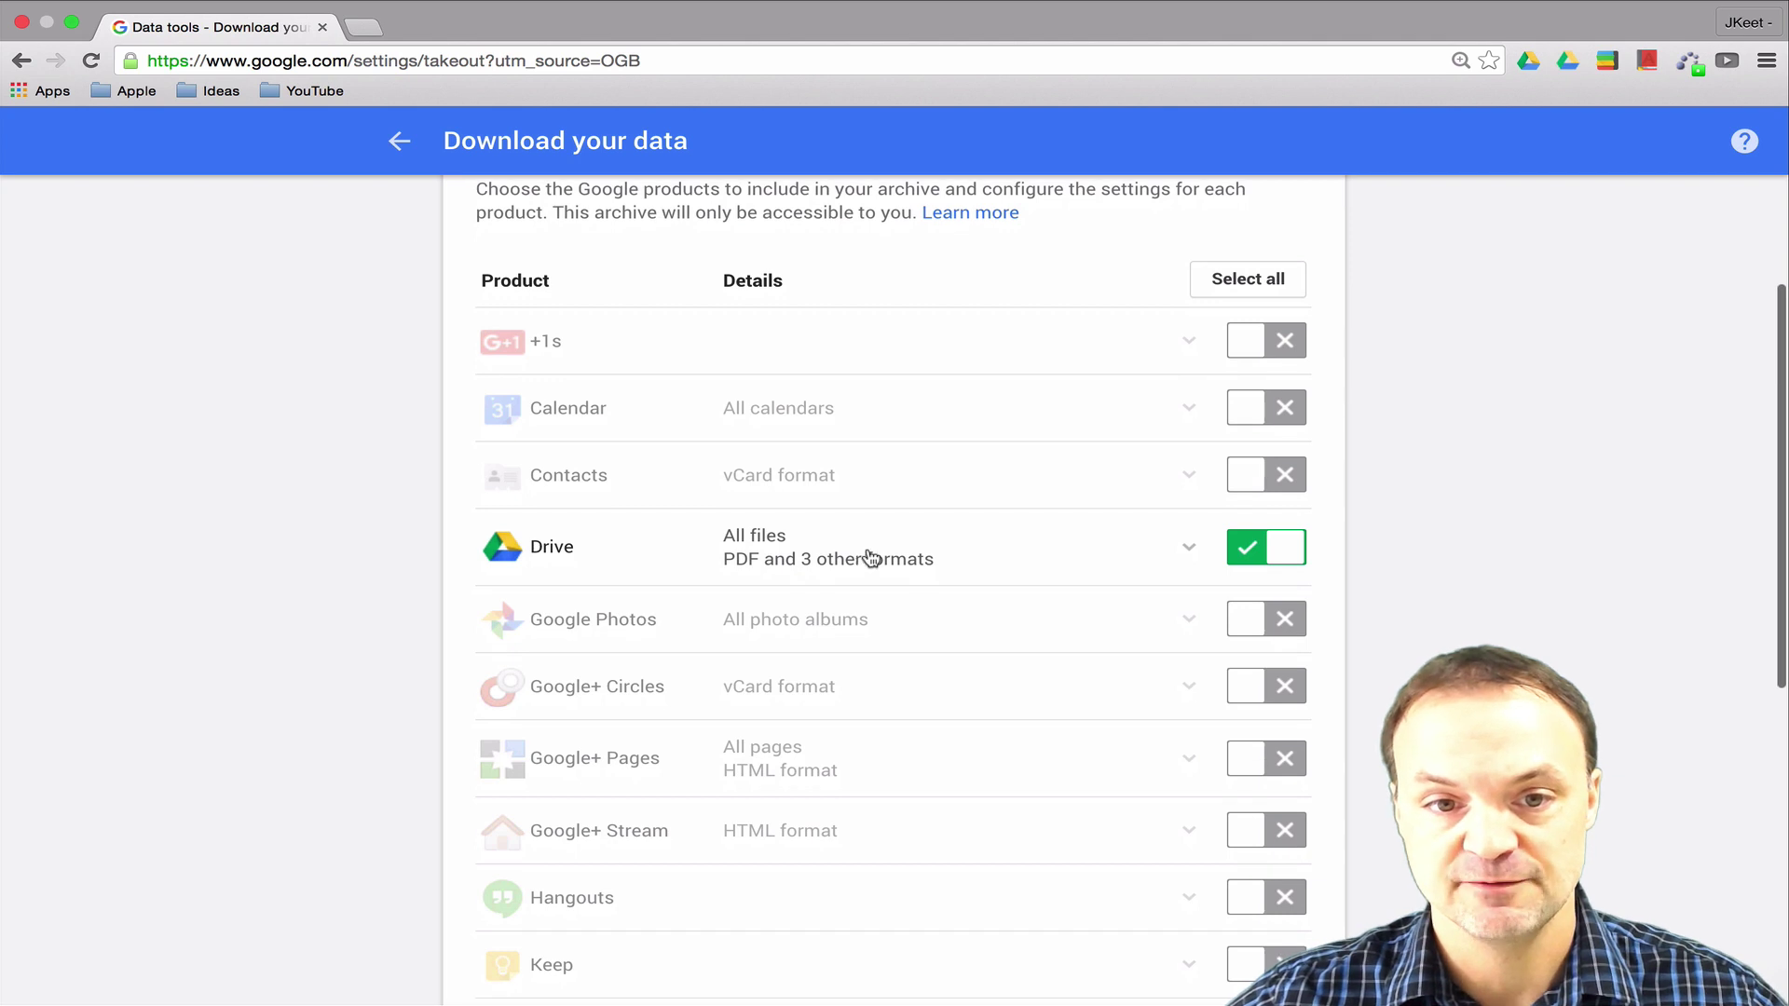
pyautogui.click(871, 557)
pyautogui.scroll(-2, 832, 566)
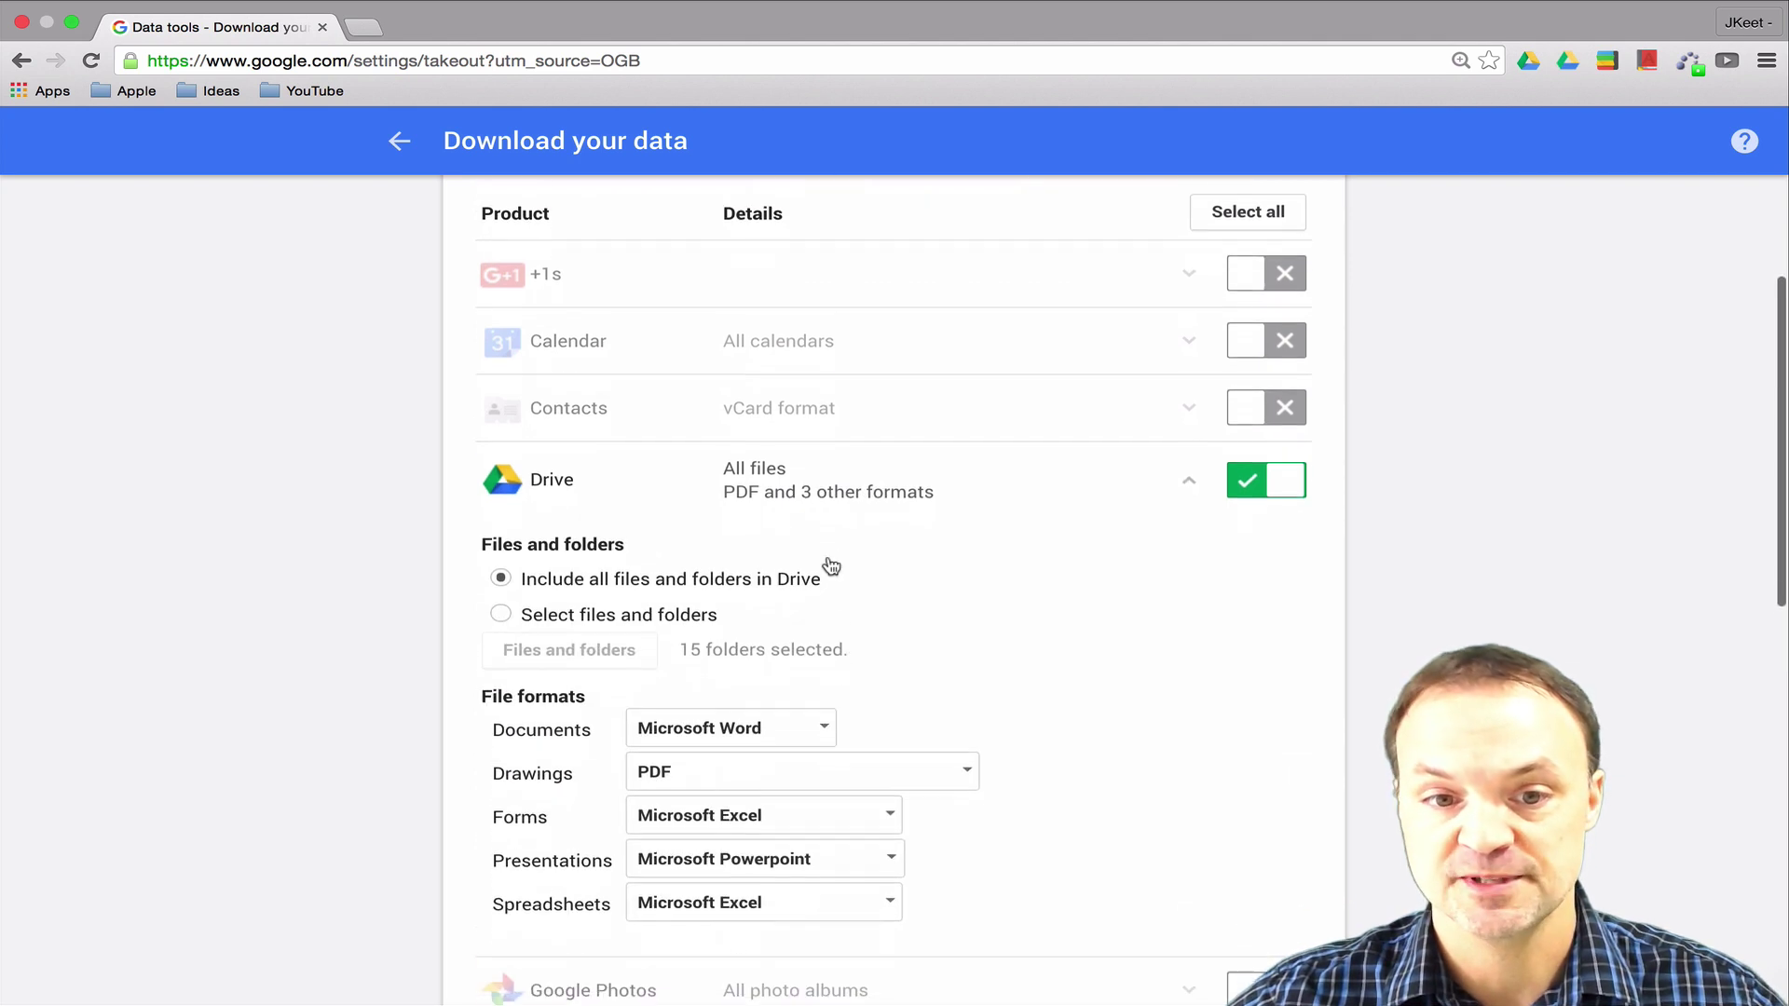
pyautogui.scroll(-2, 831, 566)
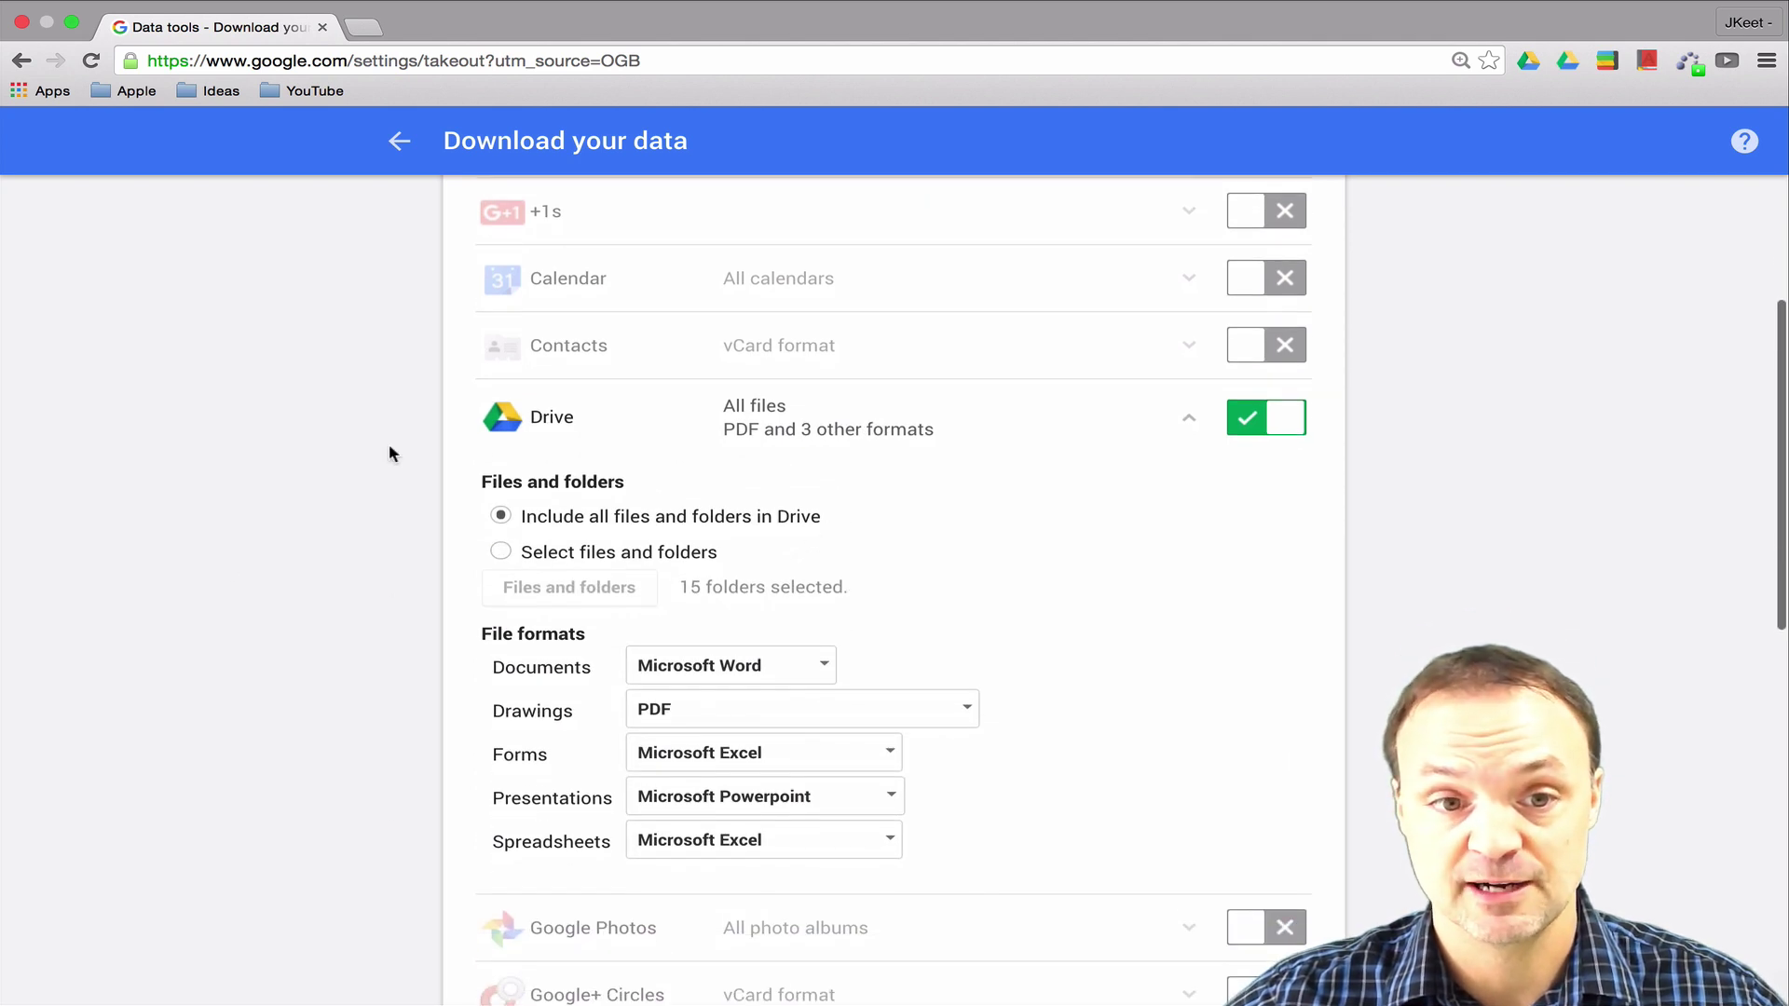
pyautogui.scroll(-2, 341, 589)
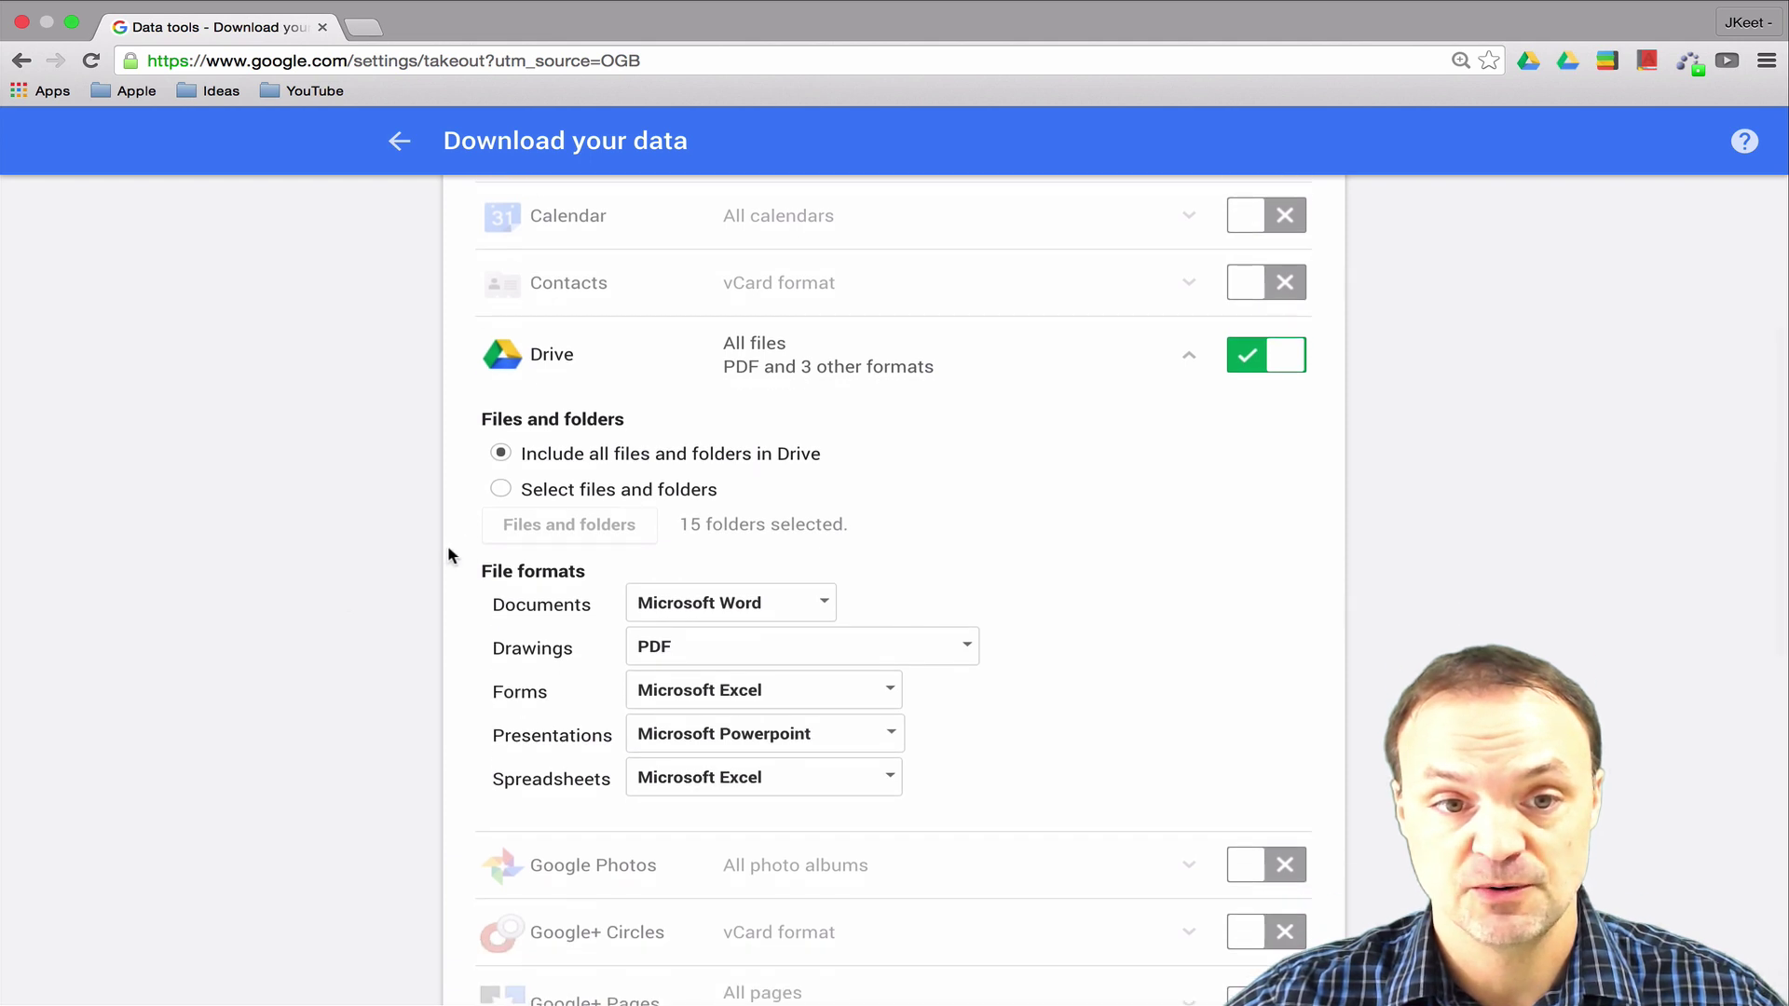
# Keep Microsoft Word as the Documents format and PDF as the Drawings format.
pyautogui.click(803, 602)
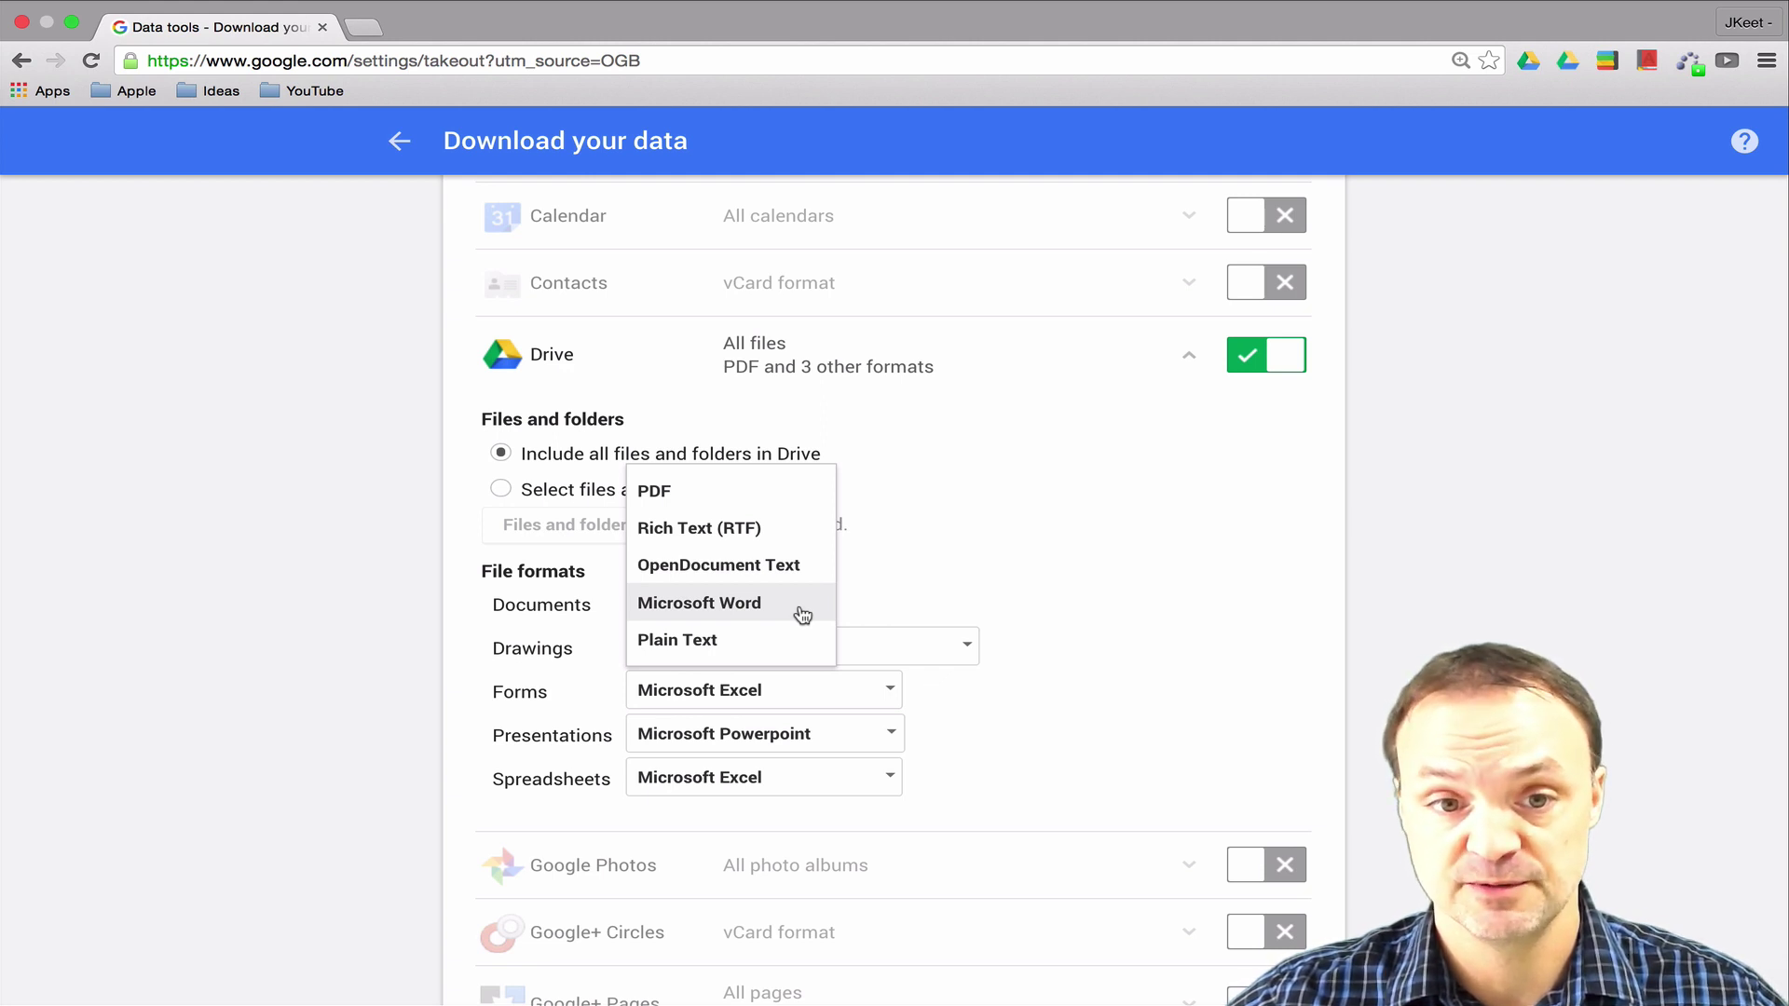
pyautogui.click(1025, 534)
pyautogui.click(827, 650)
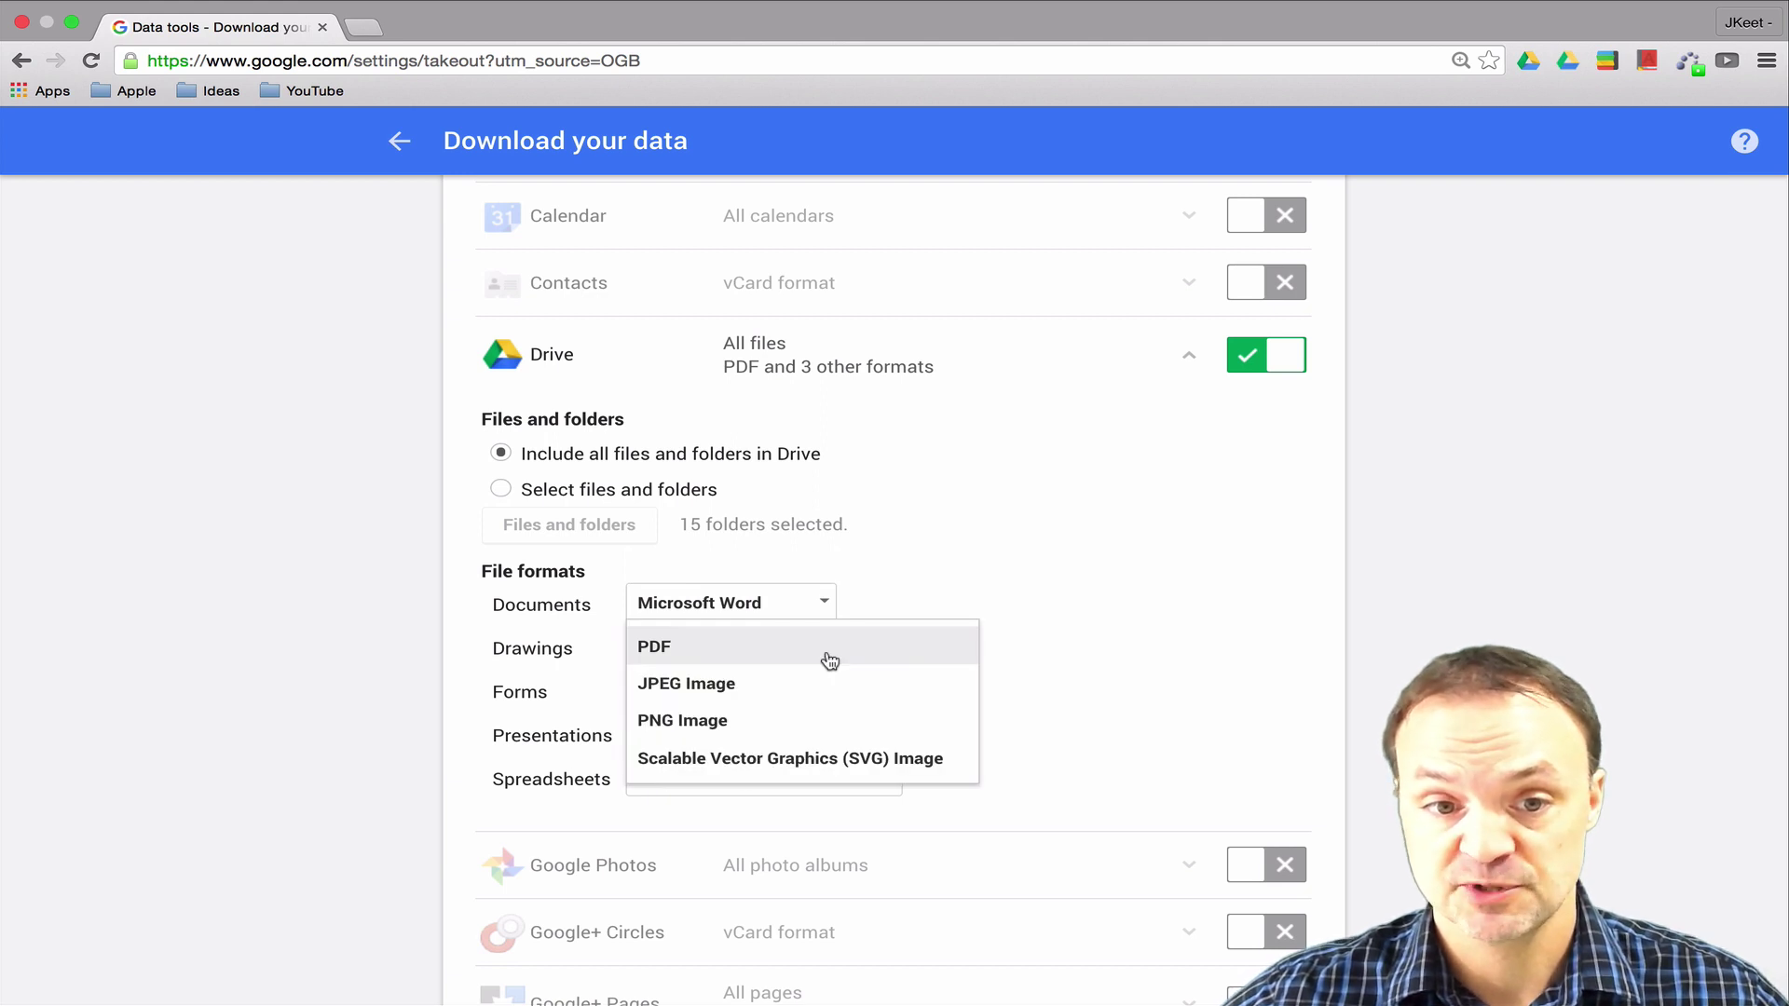
pyautogui.click(1018, 546)
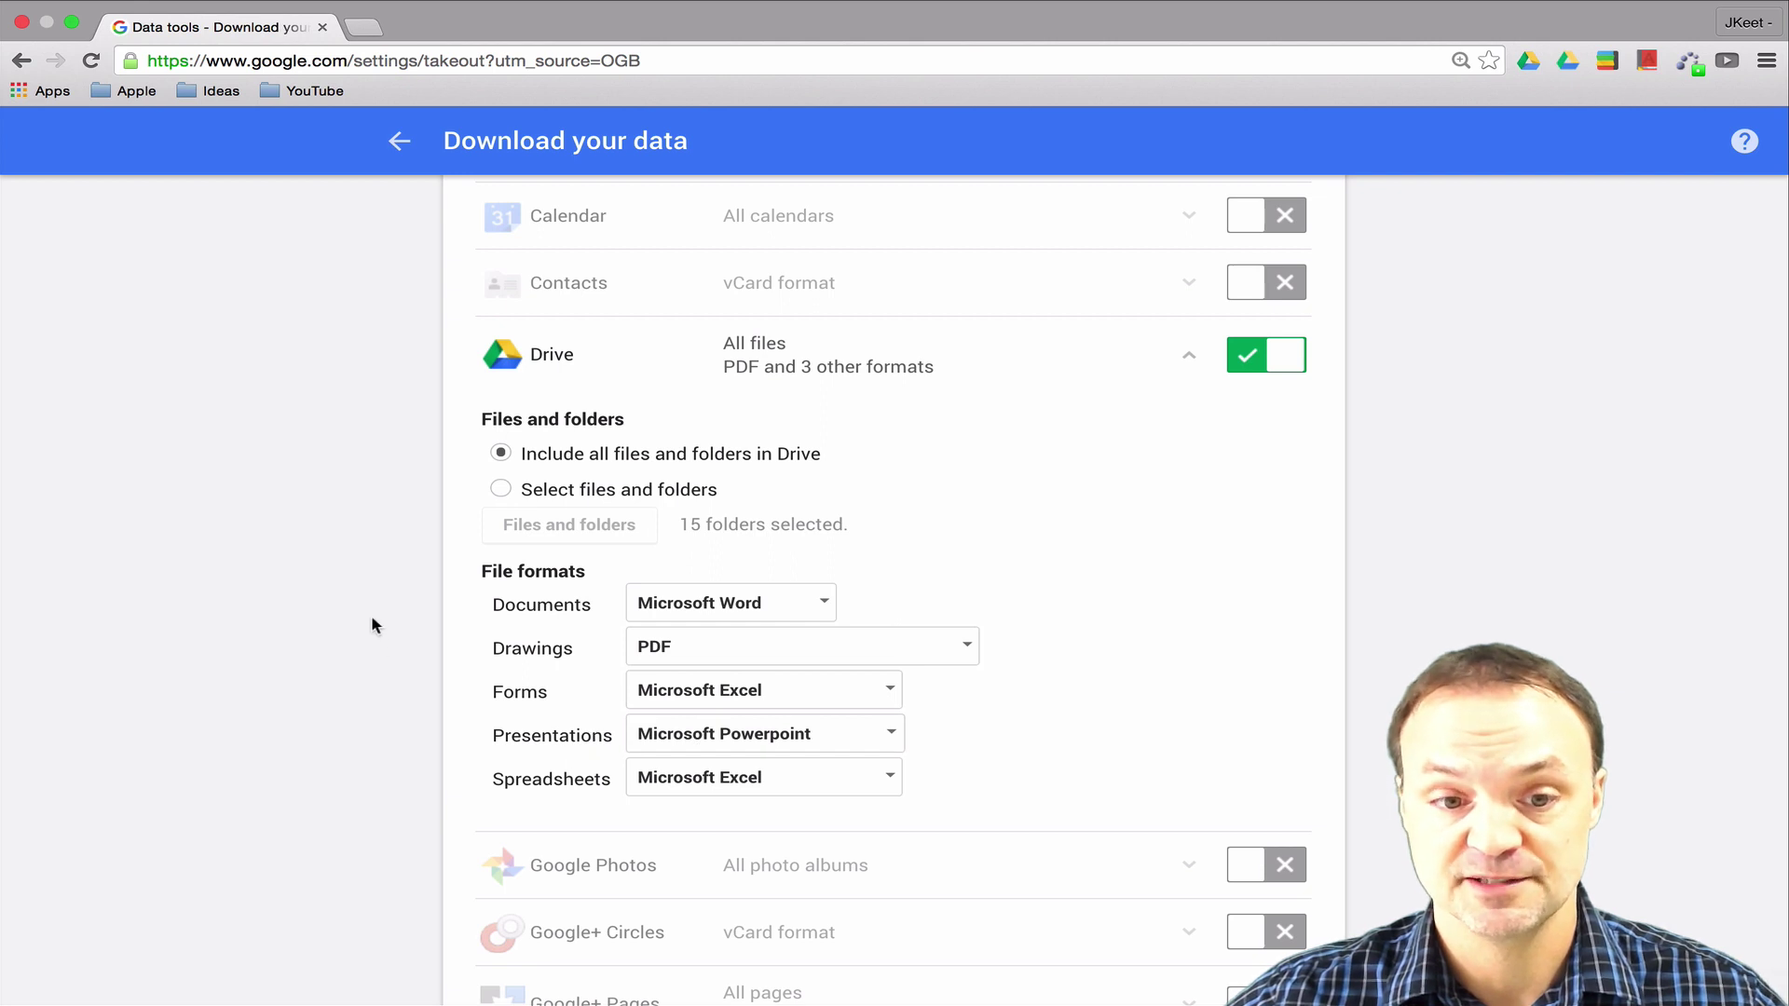
pyautogui.scroll(-2, 371, 615)
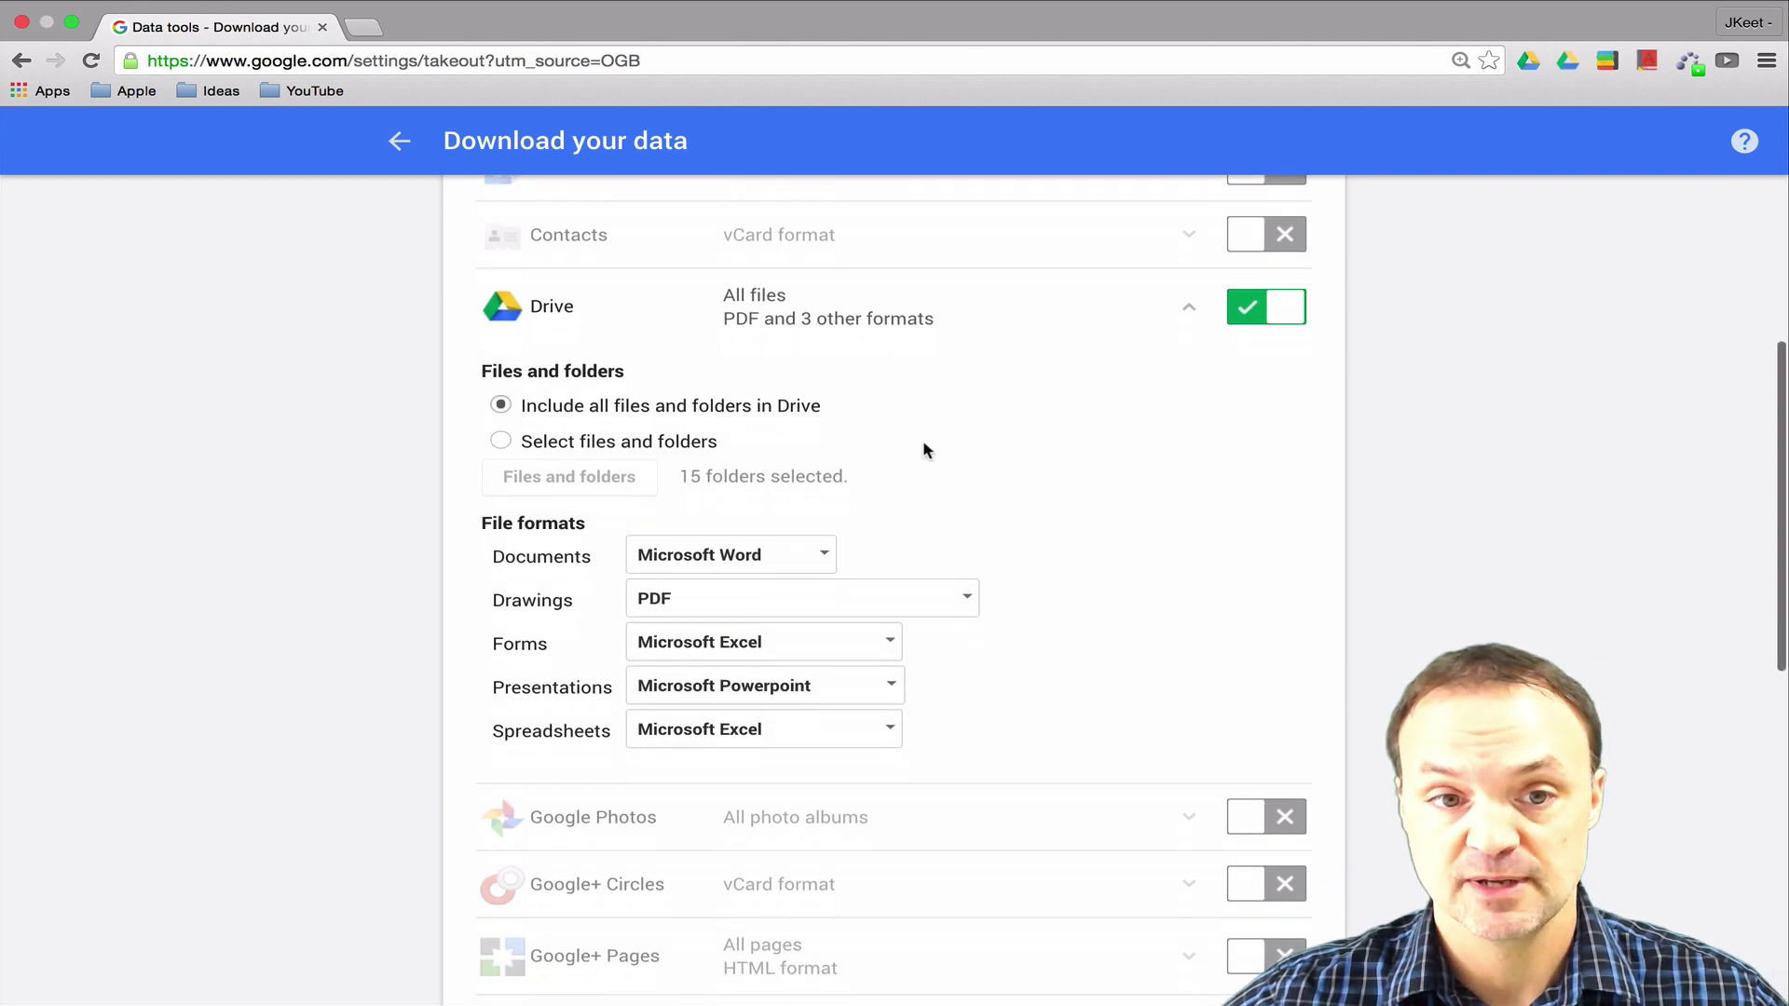
pyautogui.scroll(-2, 918, 475)
pyautogui.scroll(8, 915, 529)
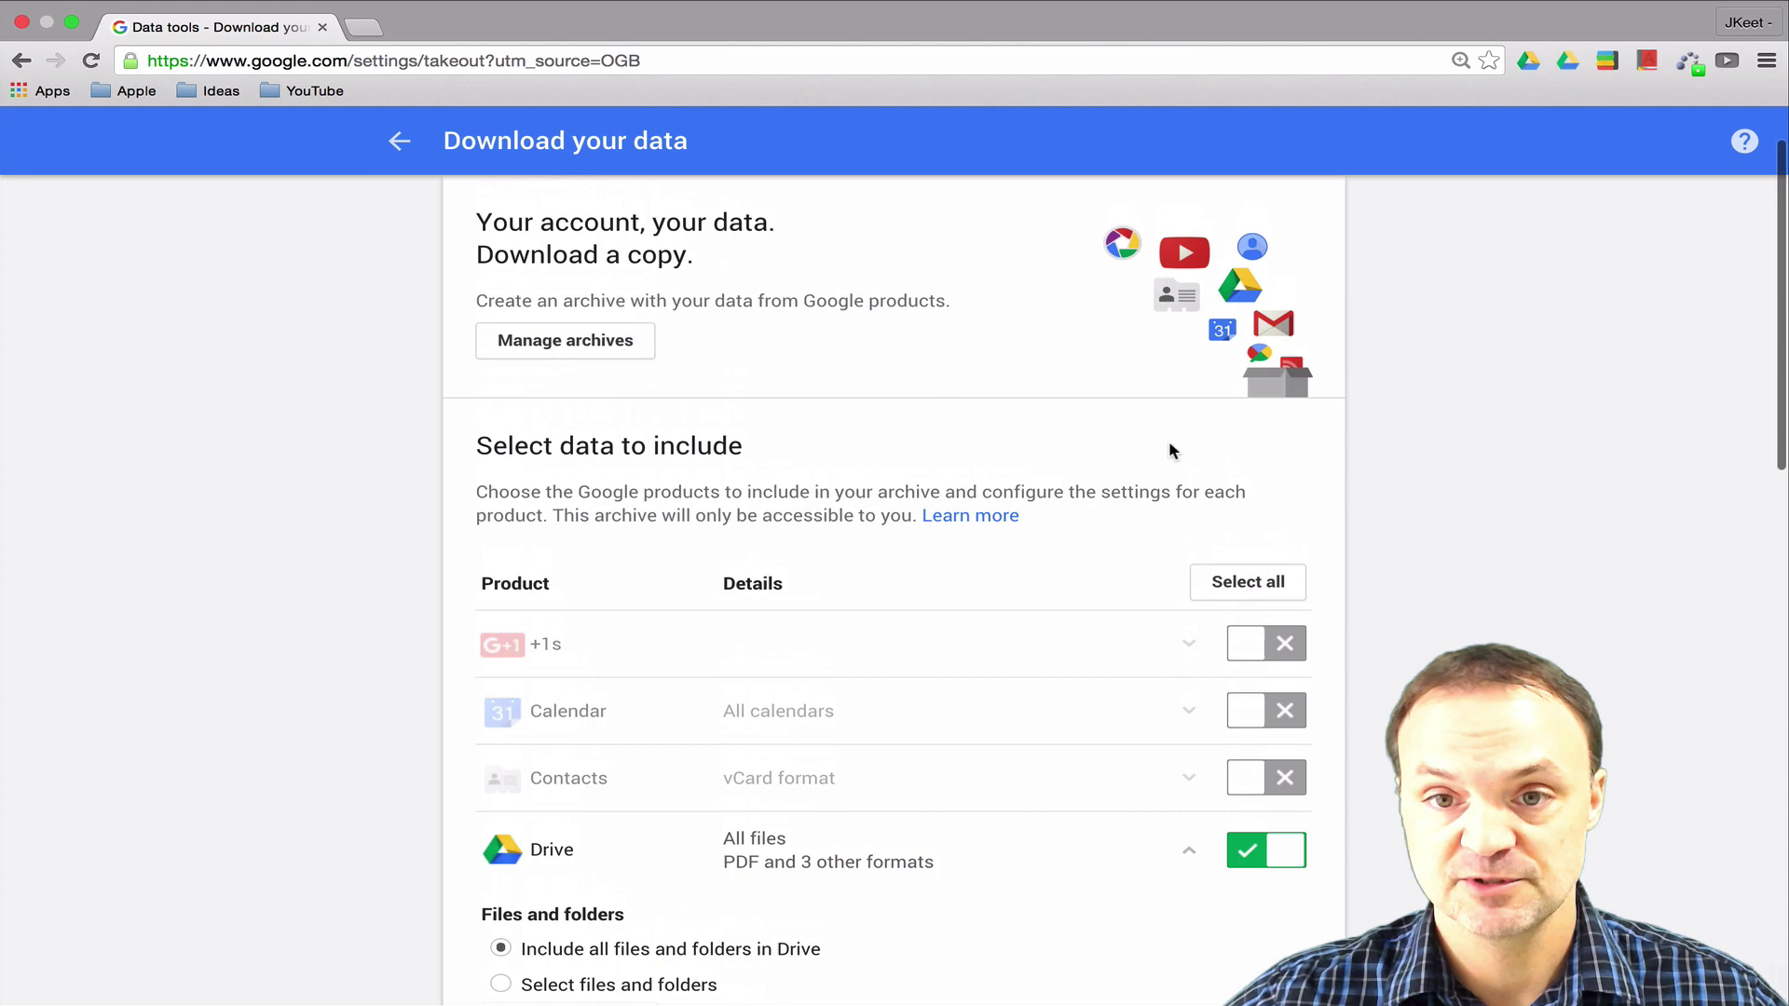
pyautogui.scroll(2, 1169, 451)
# Include every product and expand Mail's options, exporting all mail as MBOX.
pyautogui.click(1252, 669)
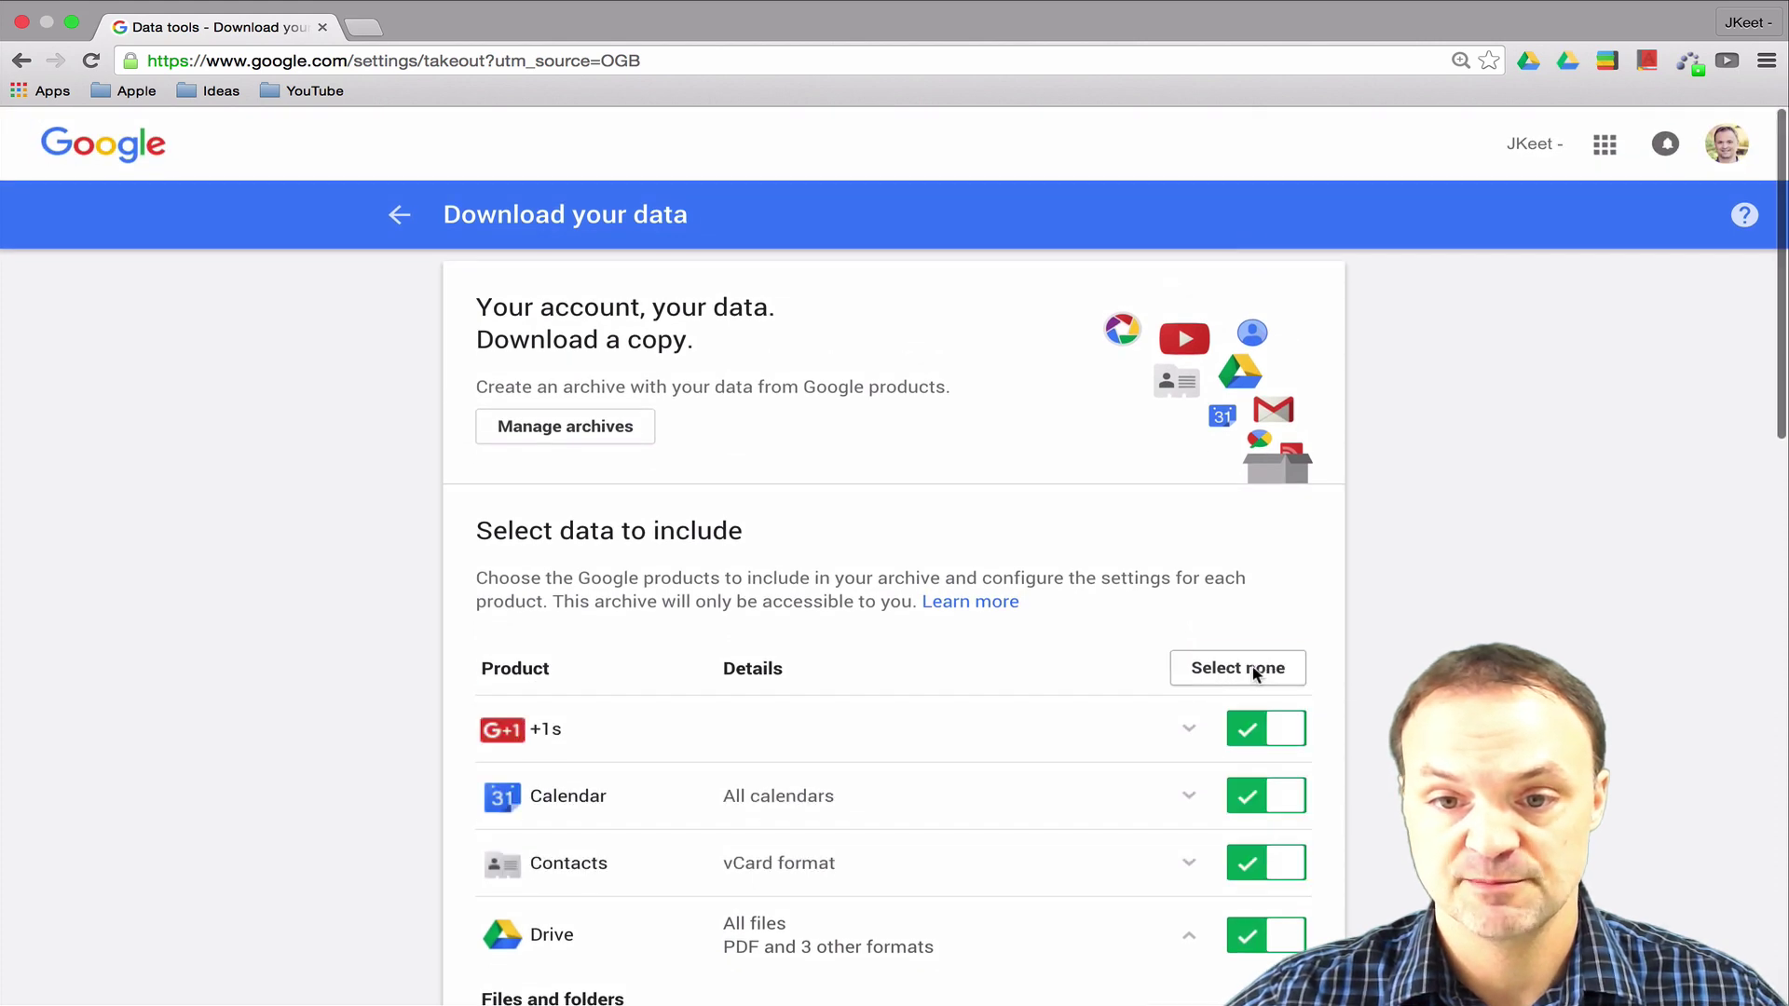
pyautogui.scroll(-10, 1015, 724)
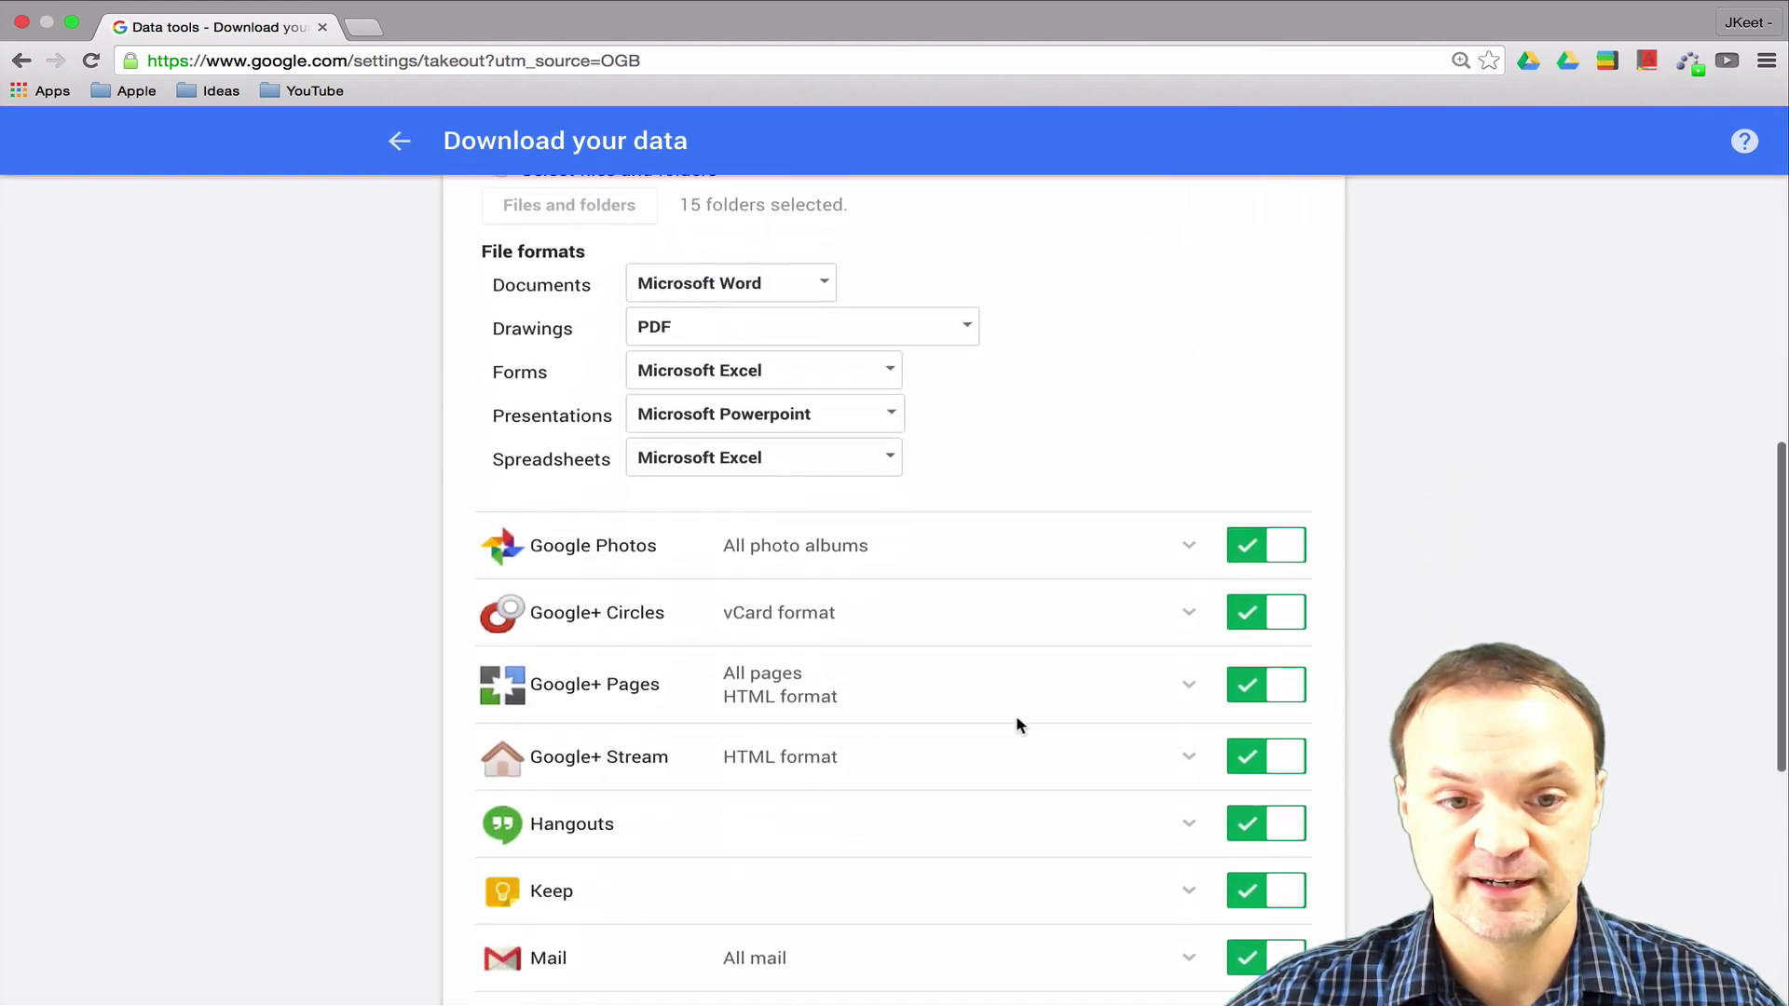
pyautogui.scroll(-4, 1016, 720)
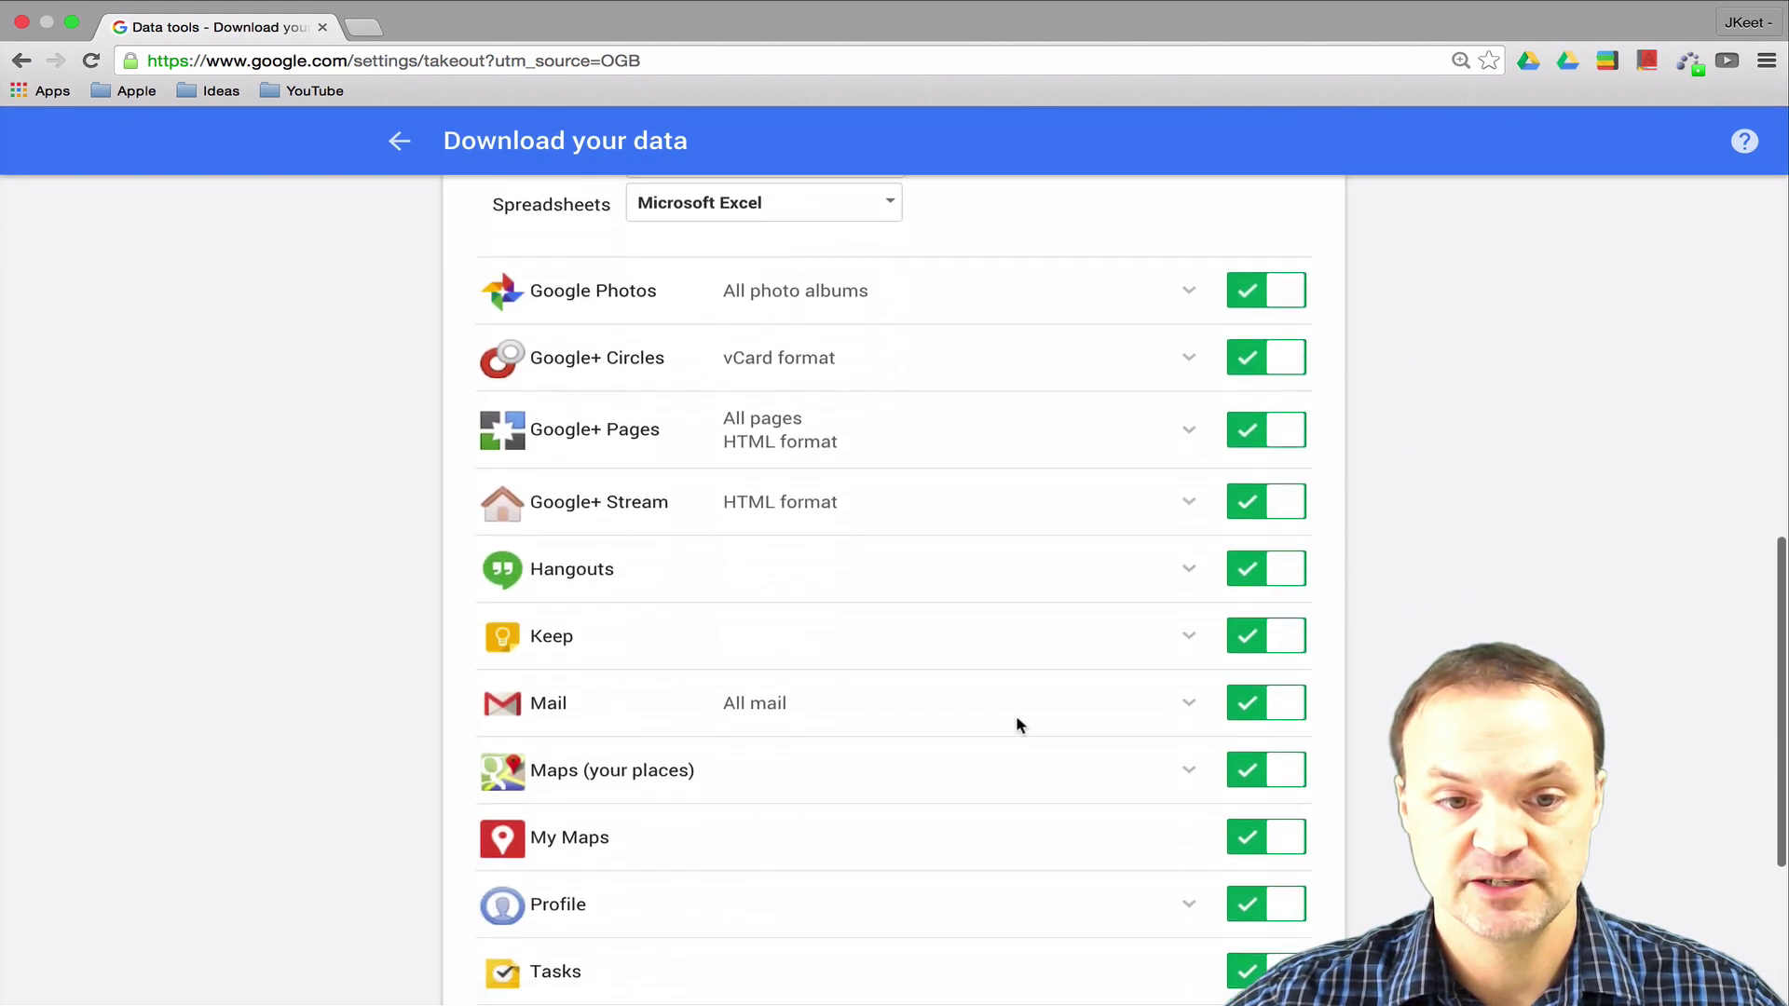
pyautogui.click(1051, 612)
pyautogui.scroll(-1, 997, 643)
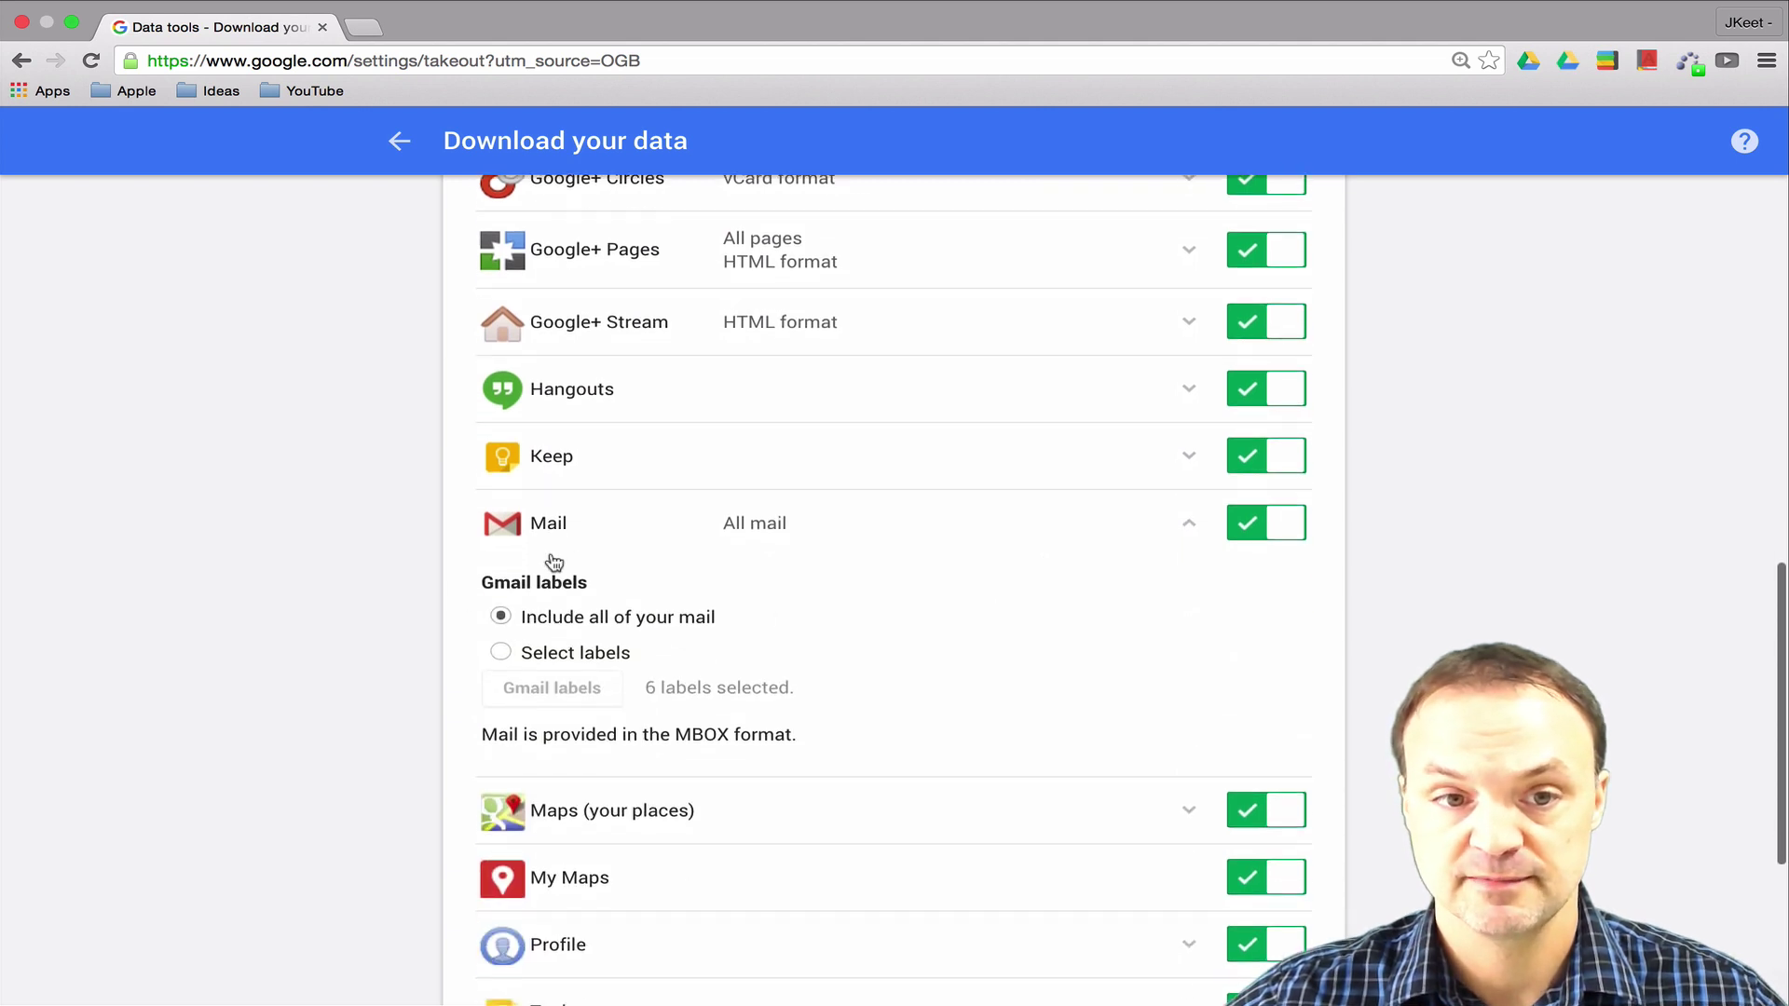
pyautogui.scroll(-5, 822, 615)
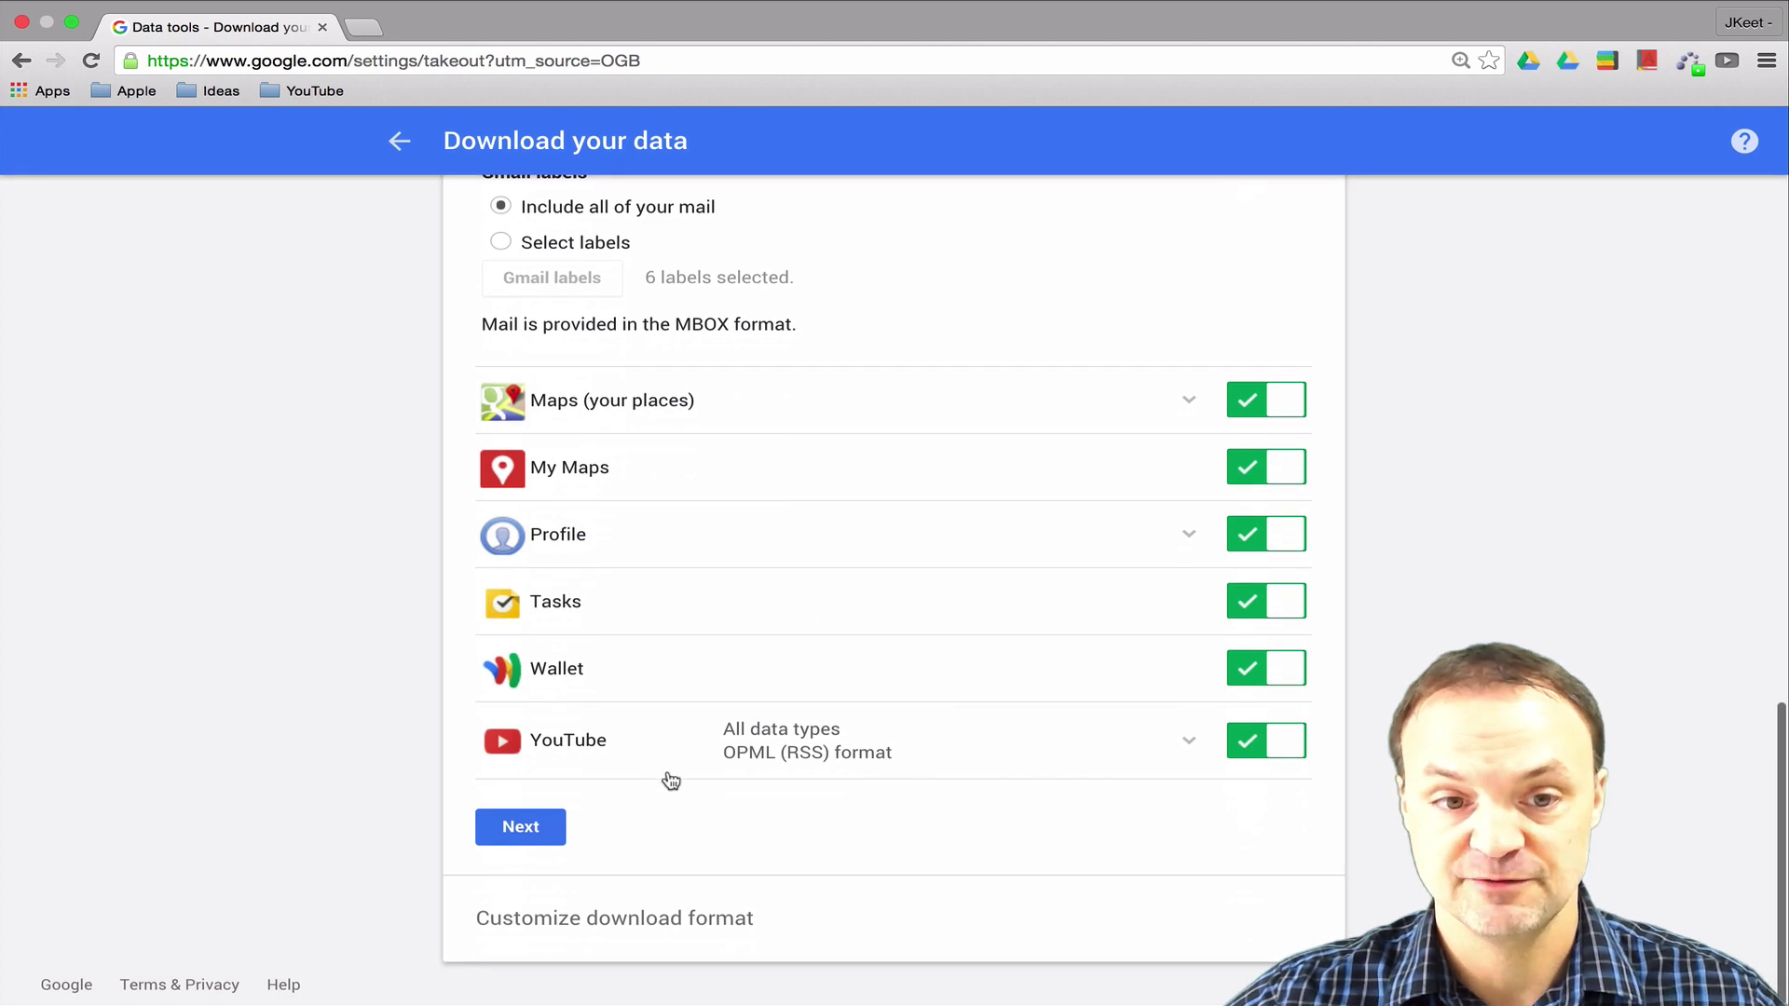
# Expand YouTube's options and view its data types, closing them without changes.
pyautogui.click(1029, 766)
pyautogui.scroll(-2, 1029, 765)
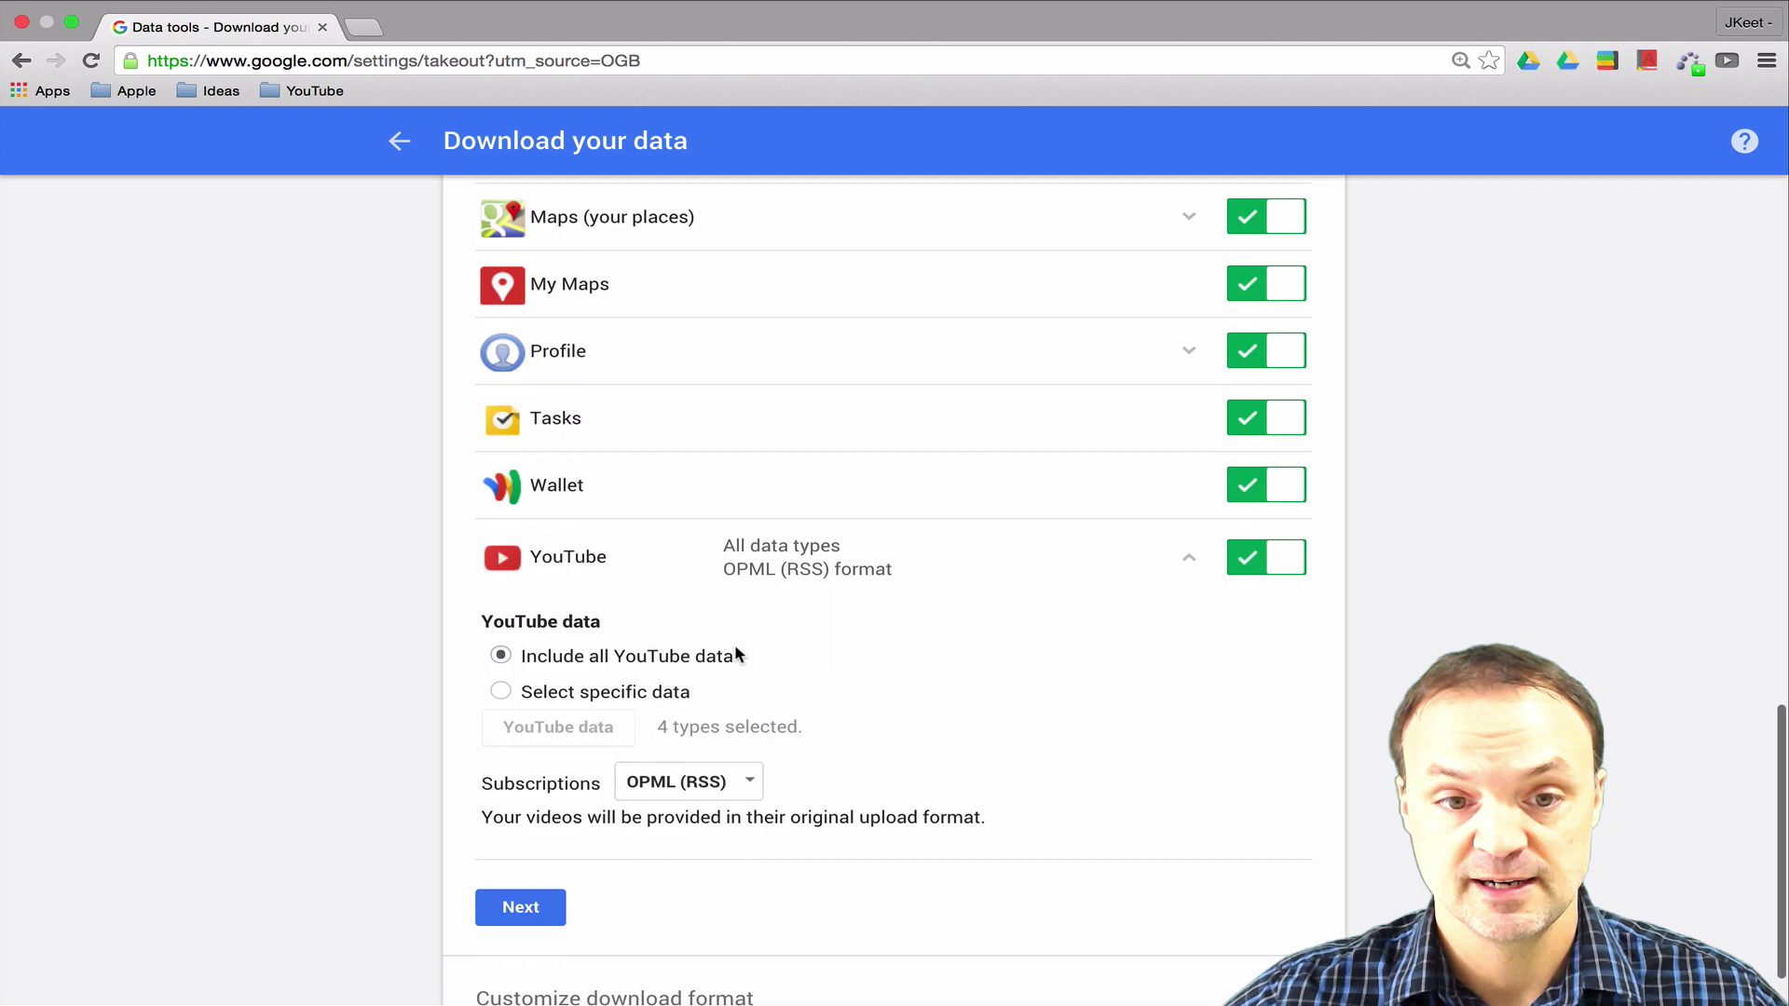
pyautogui.click(494, 690)
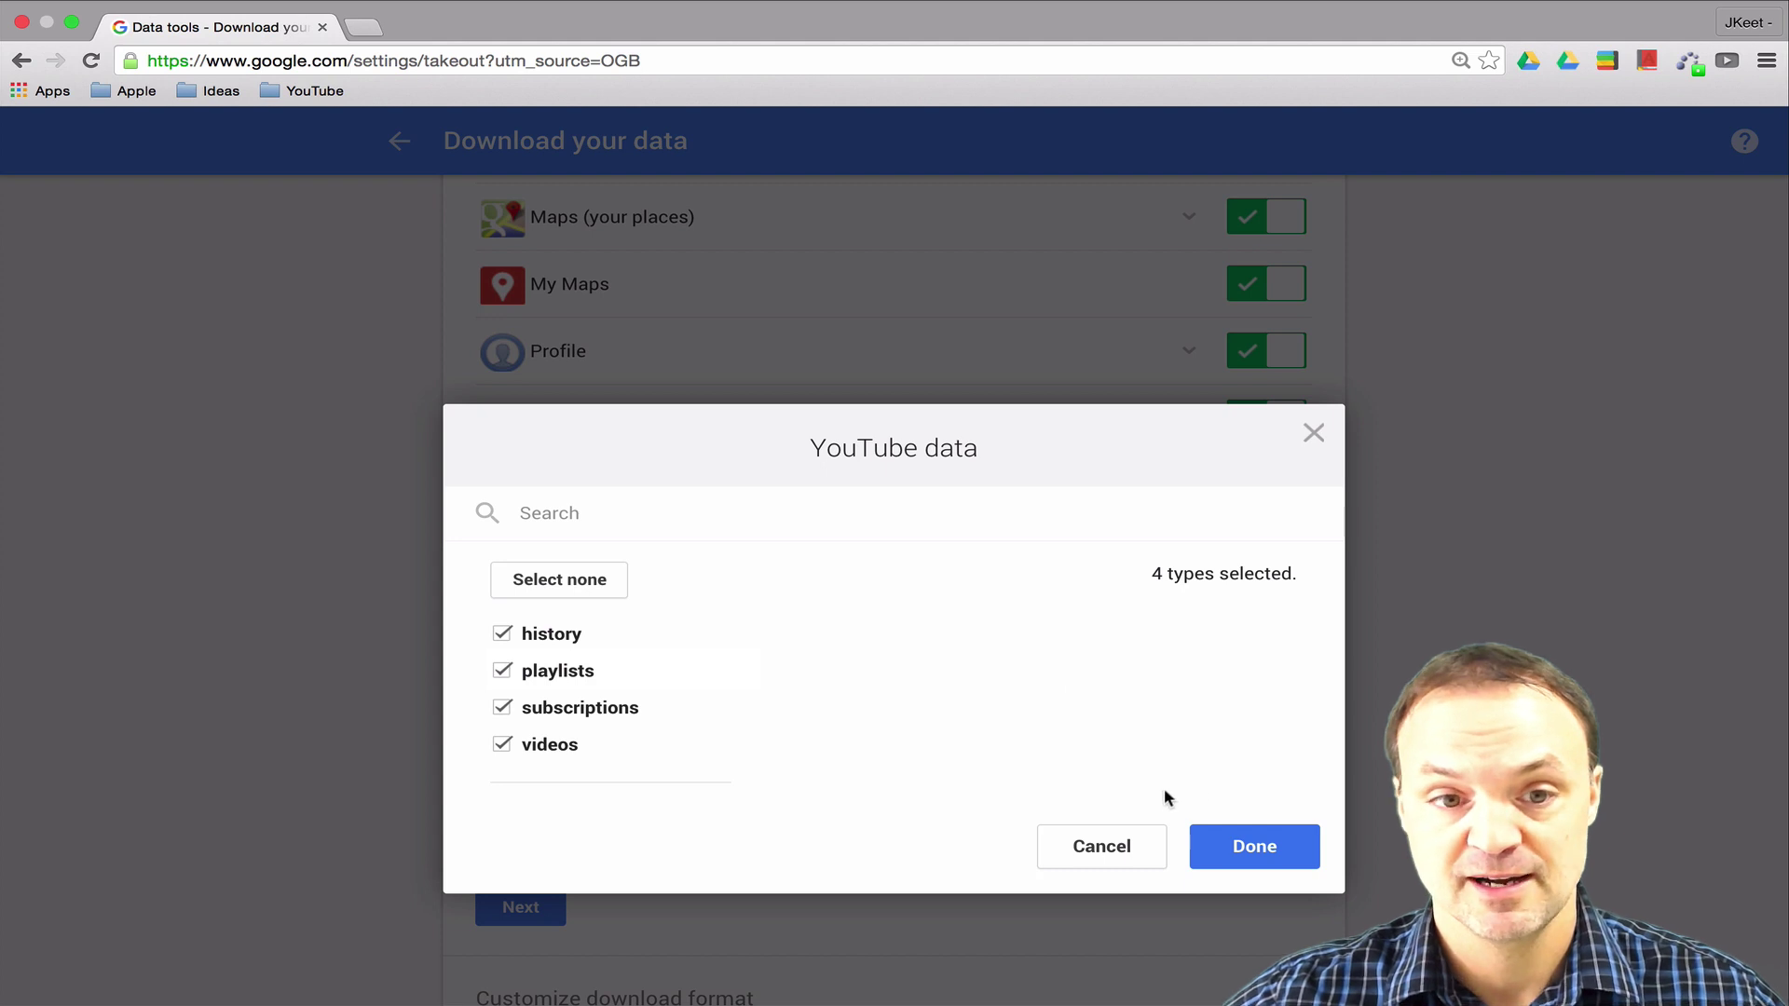
pyautogui.click(1142, 855)
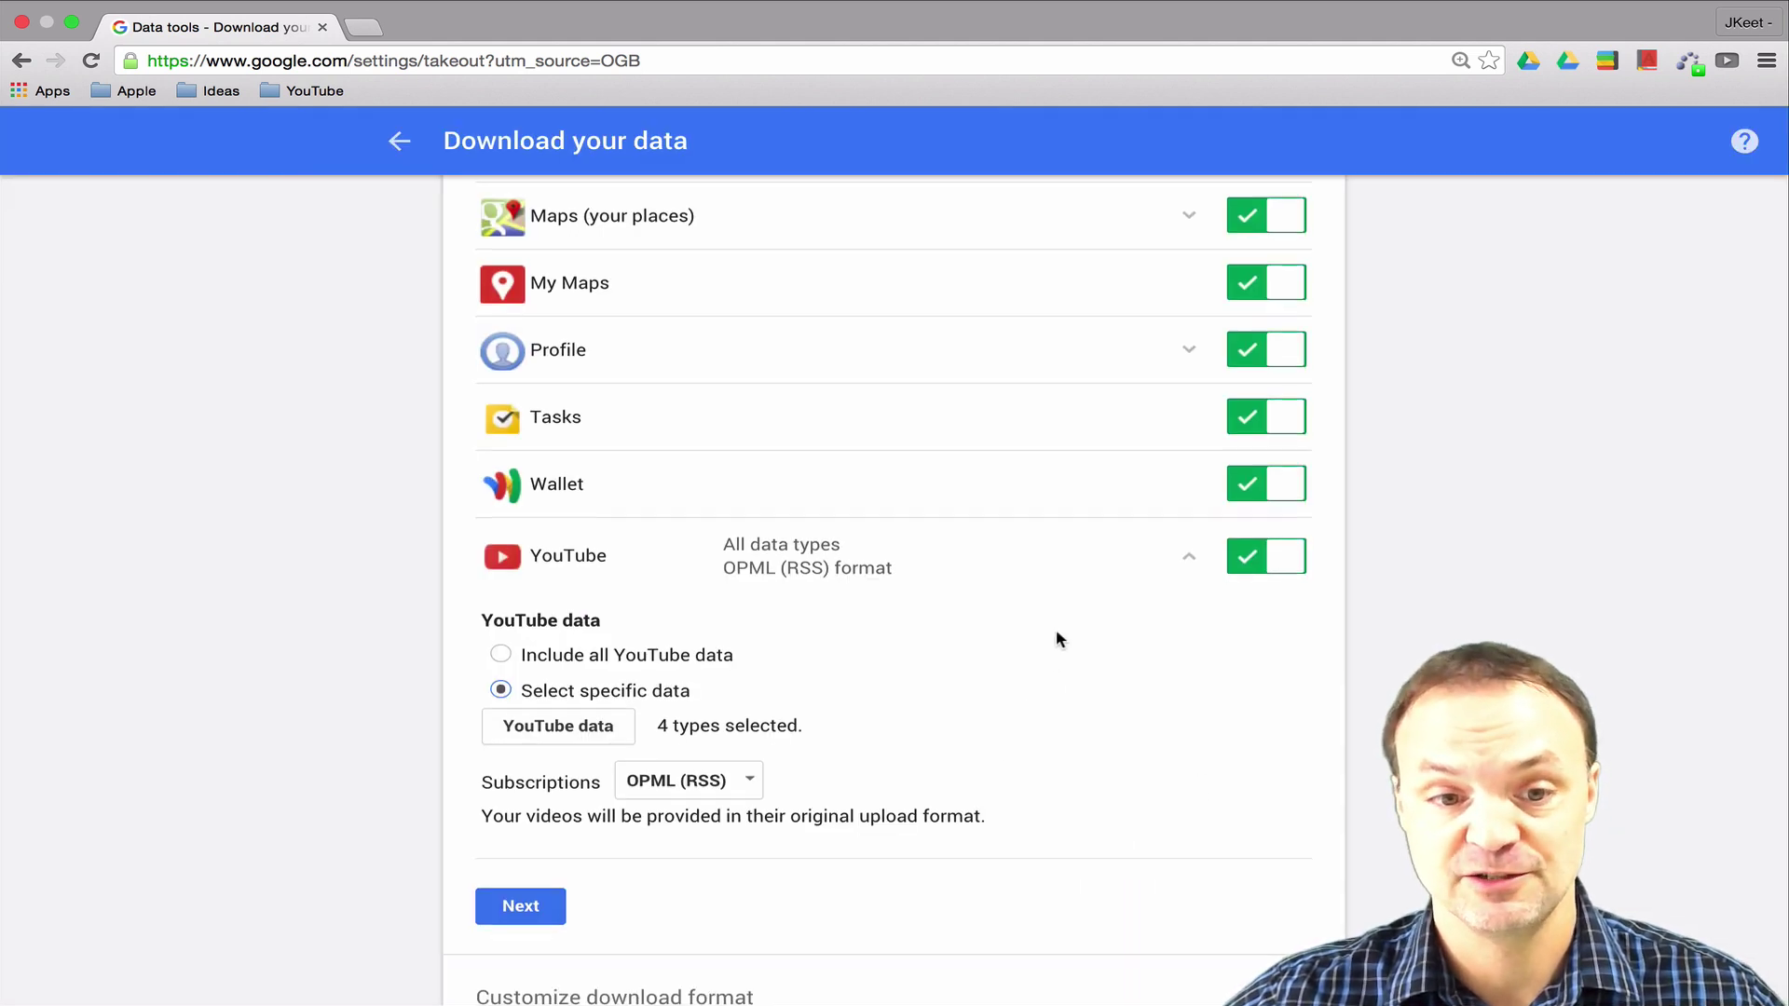
pyautogui.scroll(-2, 1055, 629)
pyautogui.scroll(2, 1055, 630)
pyautogui.scroll(10, 1059, 637)
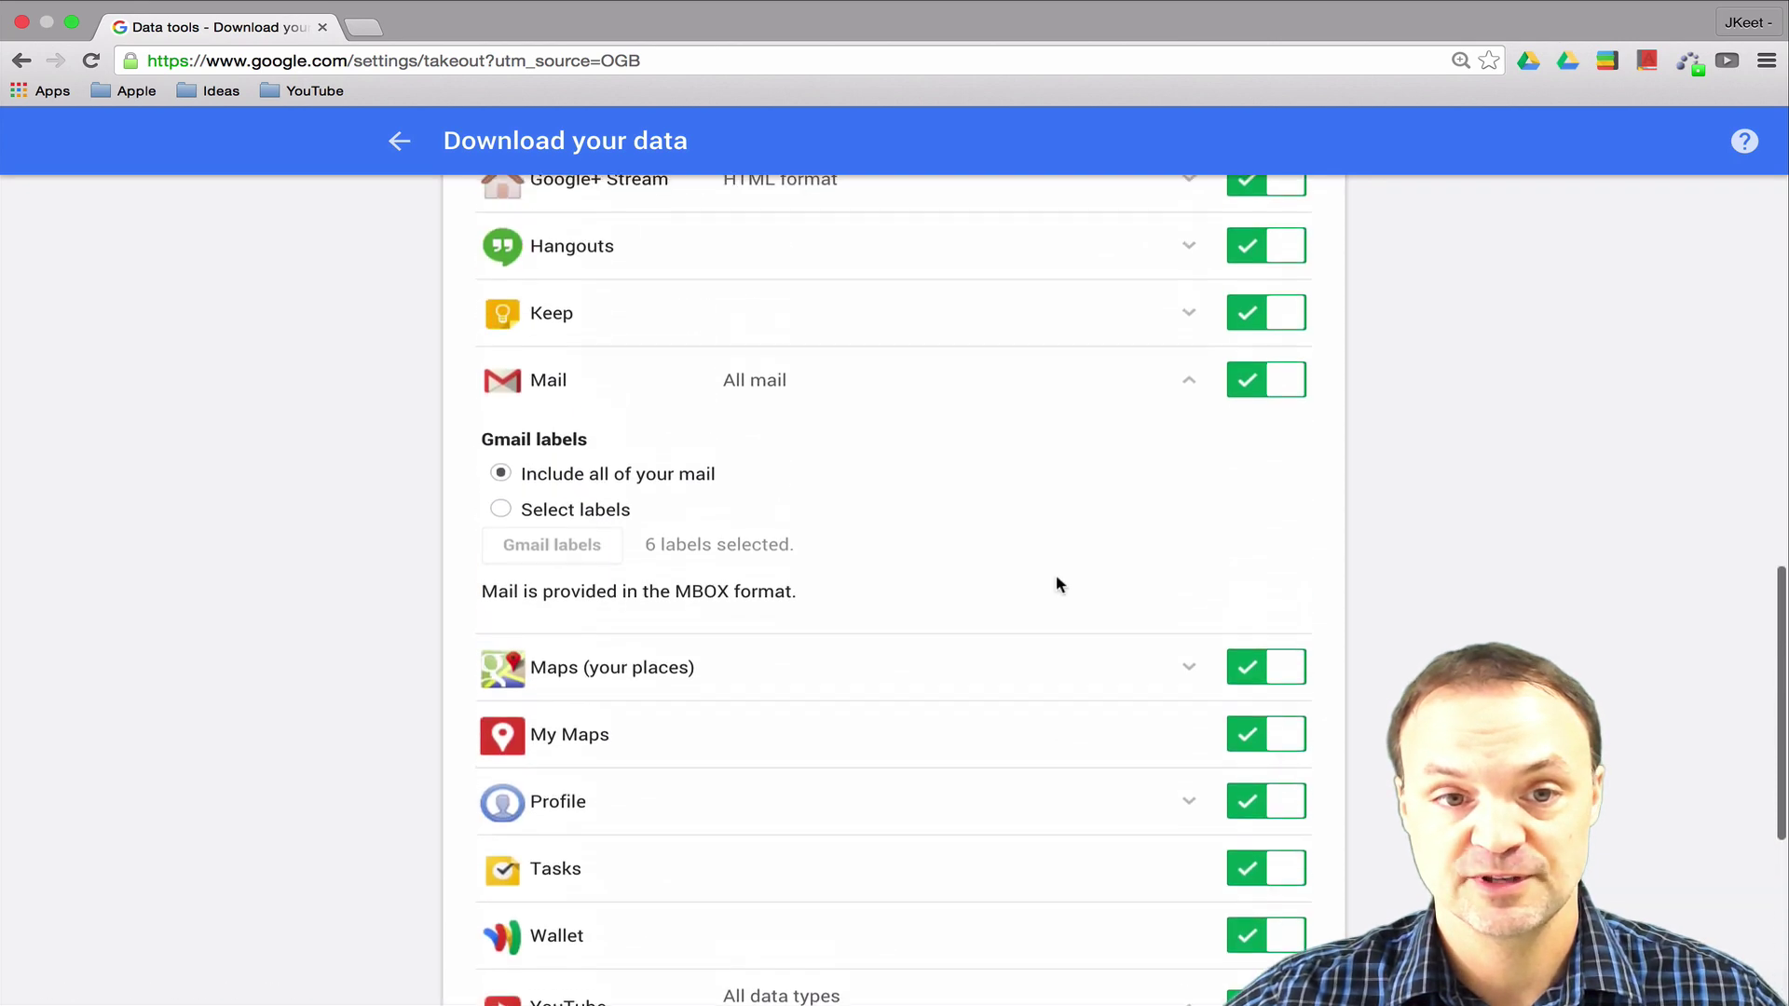
pyautogui.scroll(-10, 728, 504)
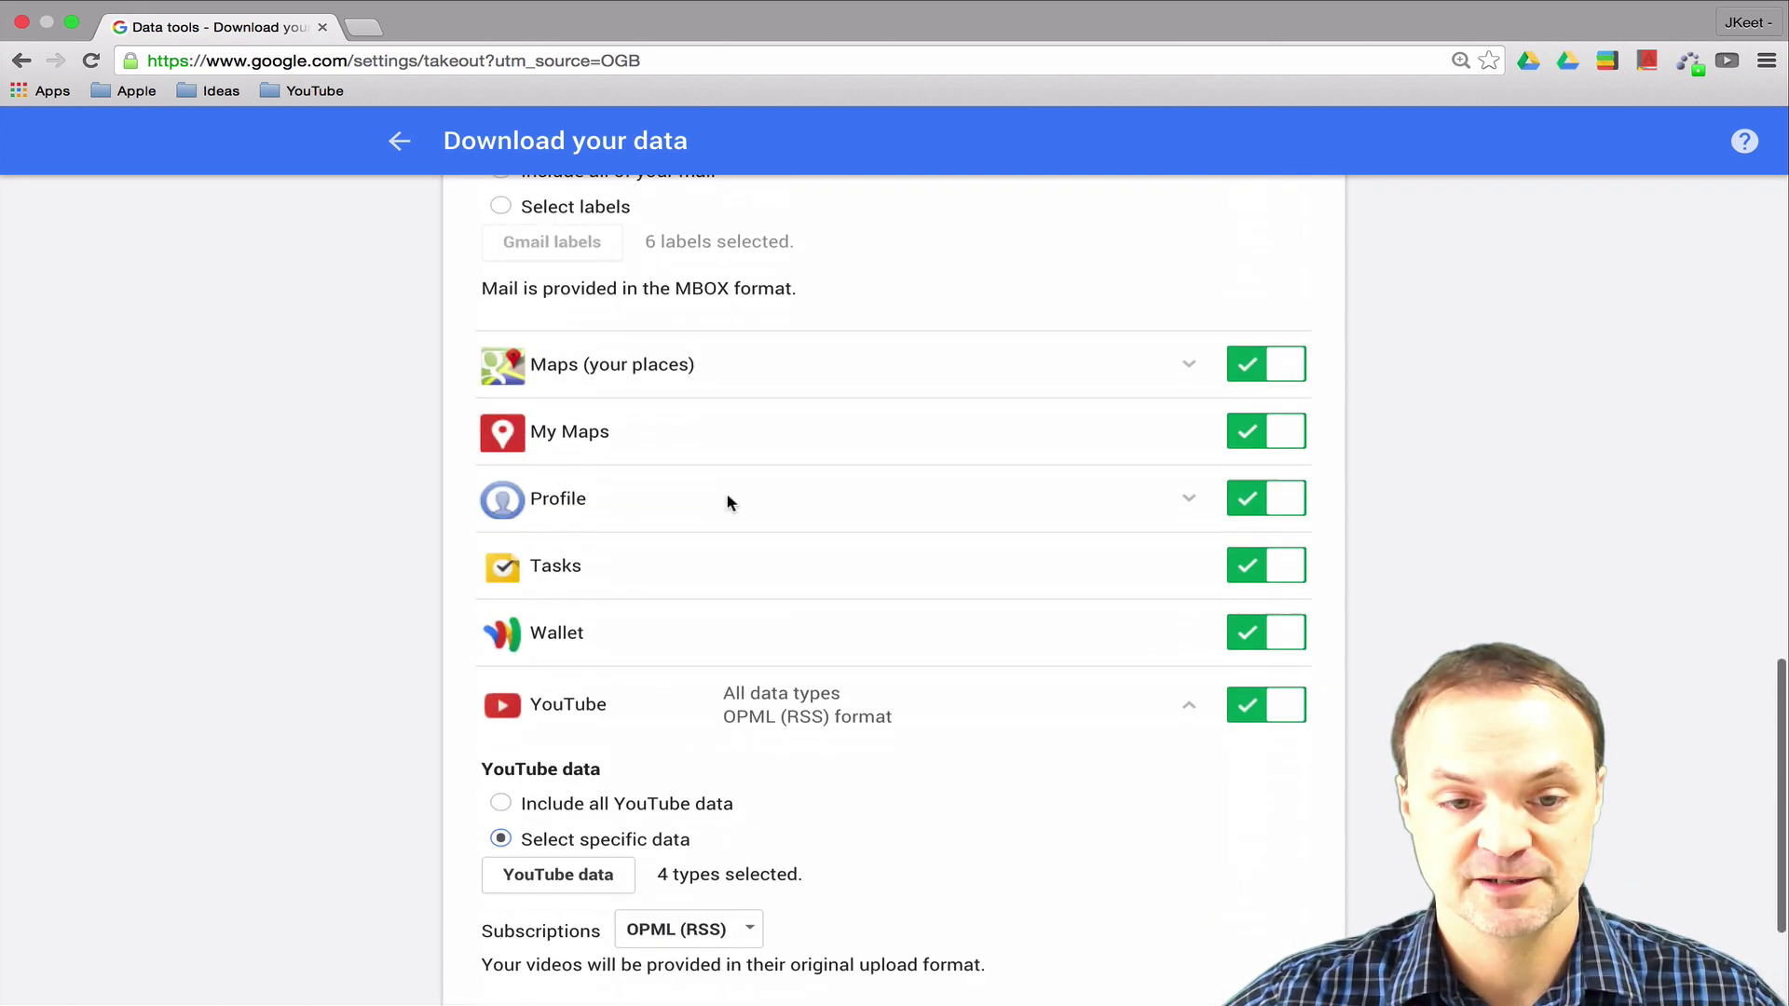
pyautogui.scroll(16, 1046, 558)
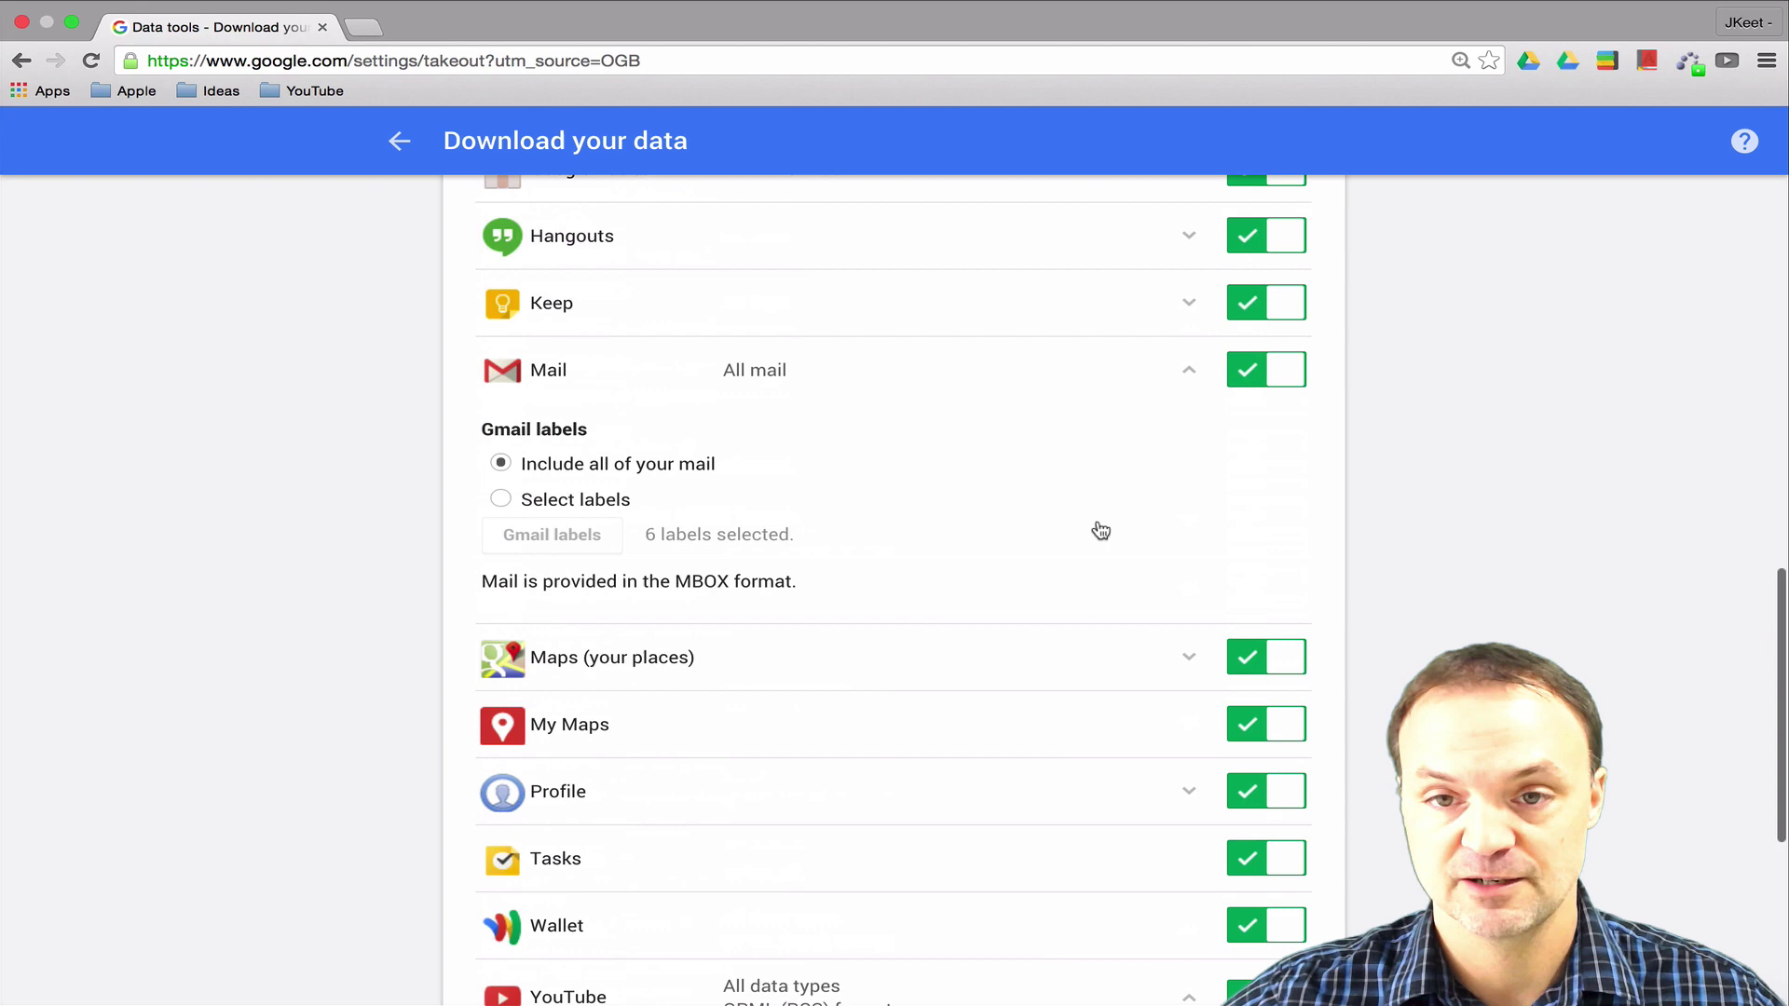
pyautogui.scroll(1, 1206, 364)
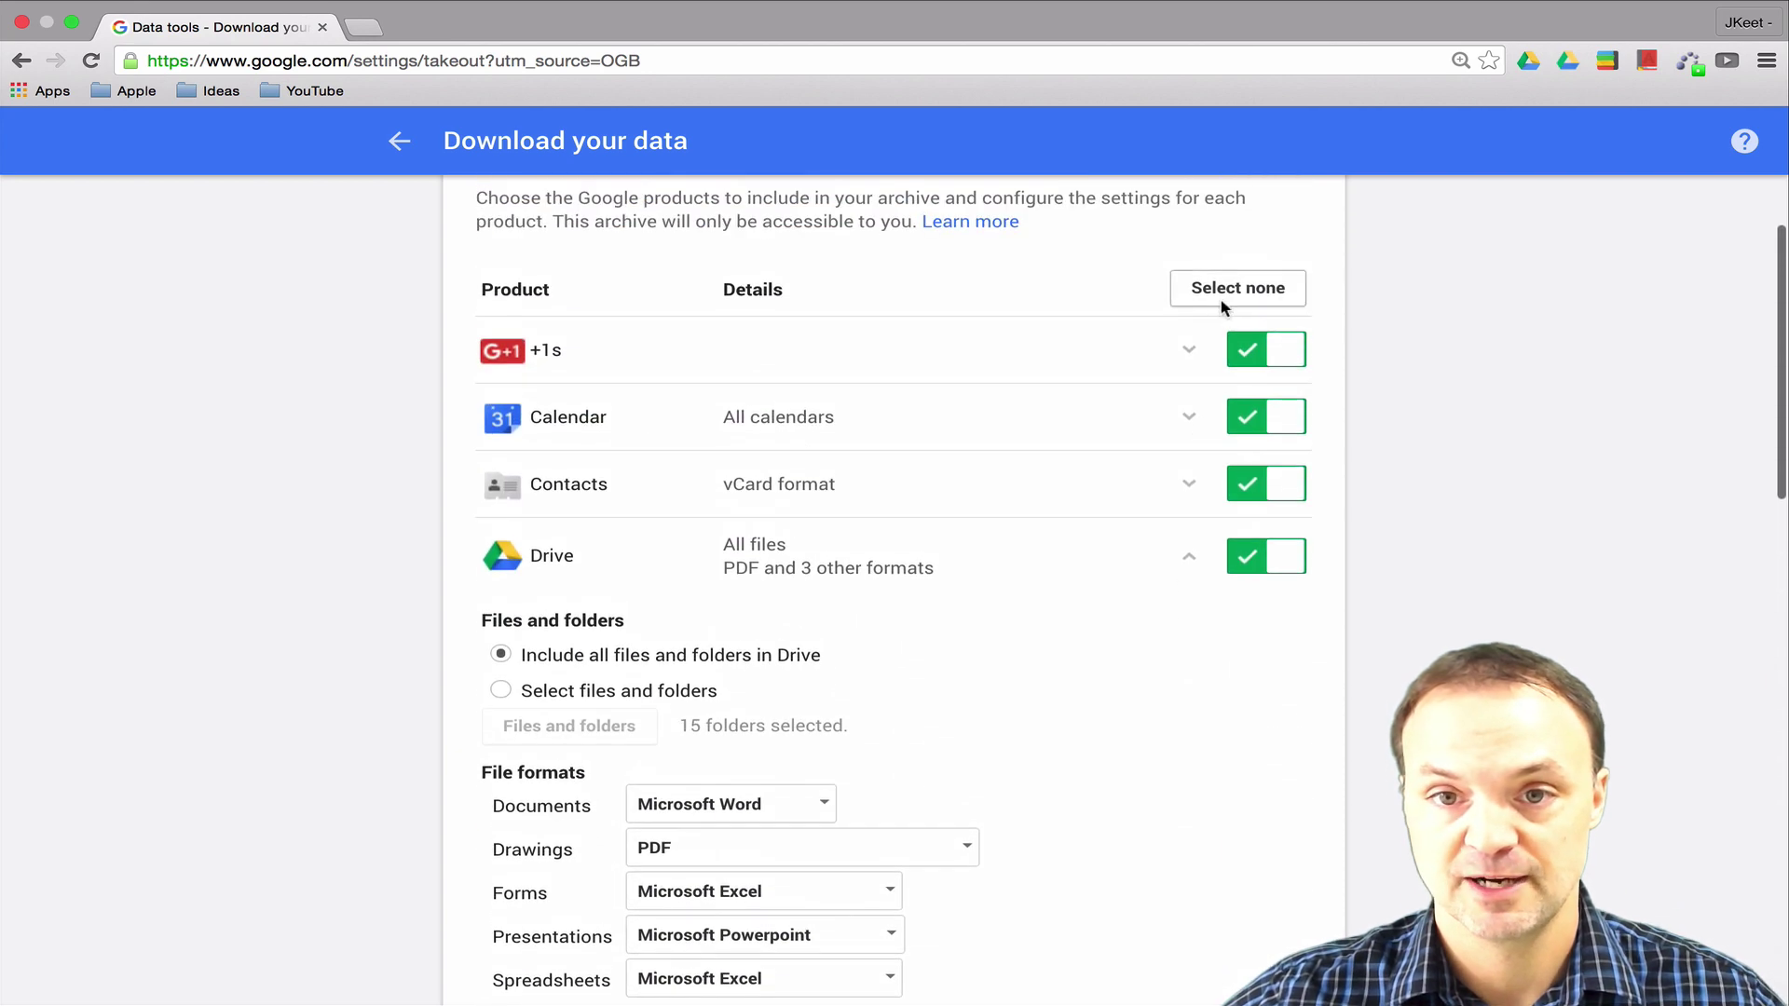
# Exclude every product, then re-include only Drive.
pyautogui.click(1220, 294)
pyautogui.scroll(-3, 1102, 583)
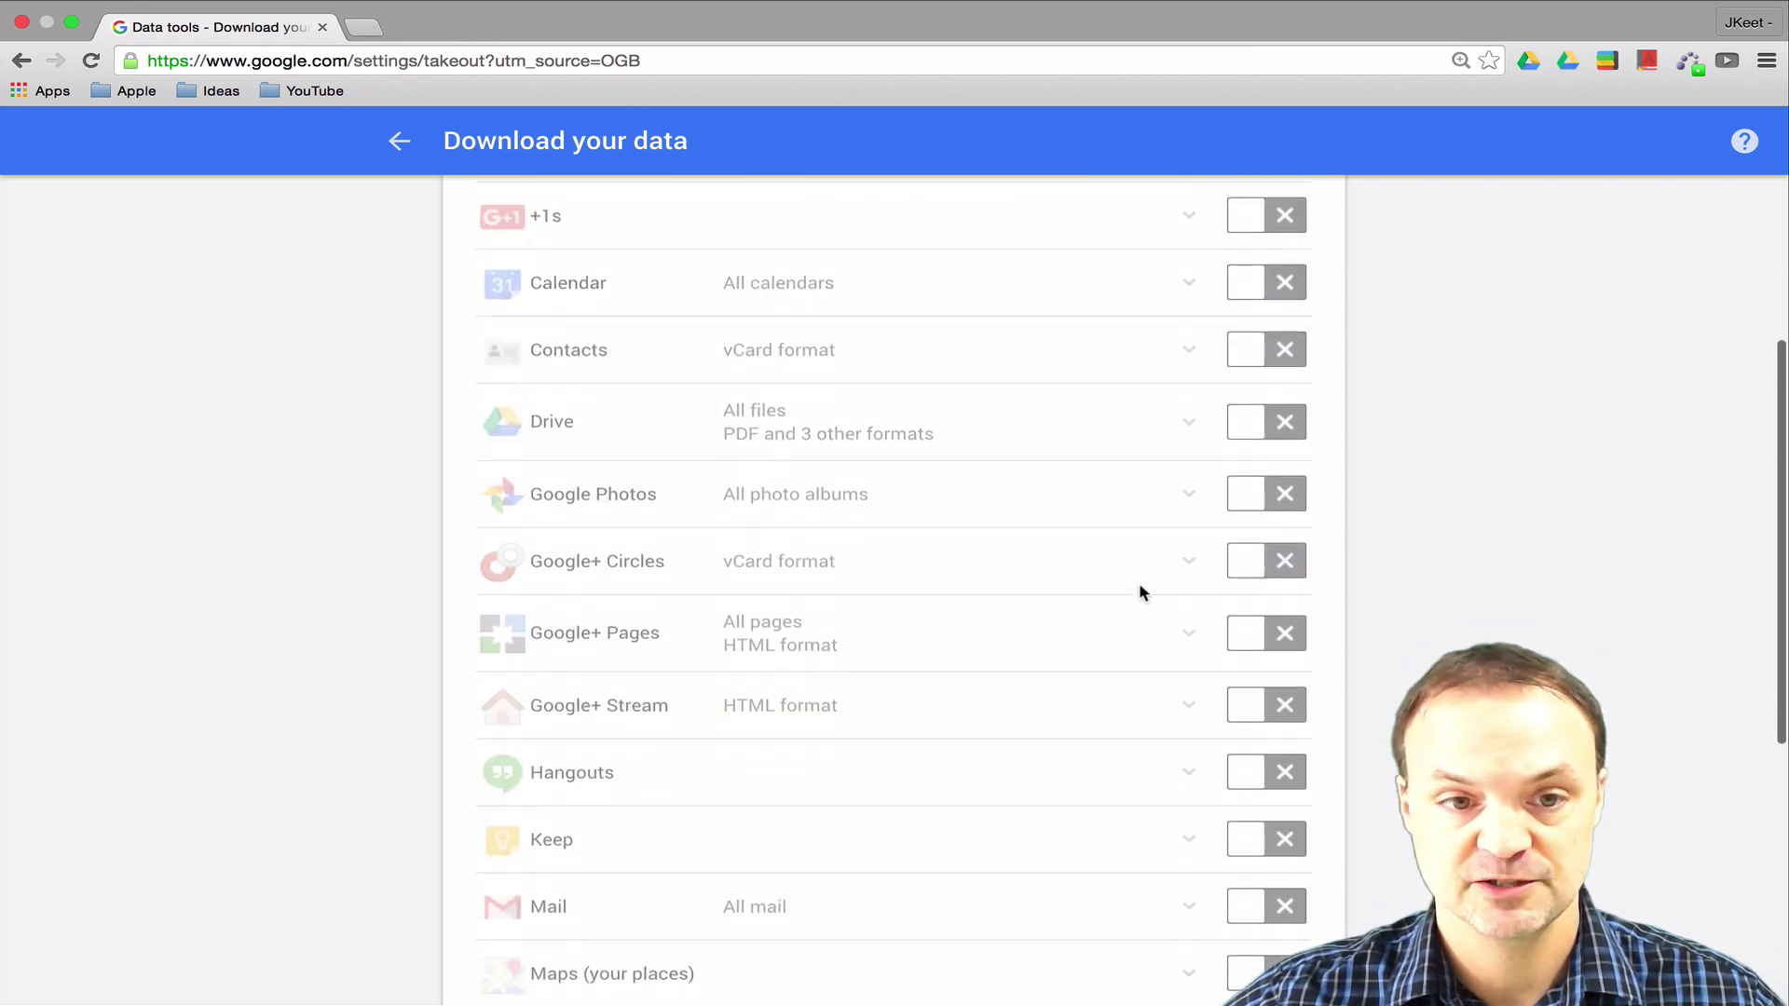
pyautogui.scroll(-2, 1103, 596)
pyautogui.scroll(4, 1102, 599)
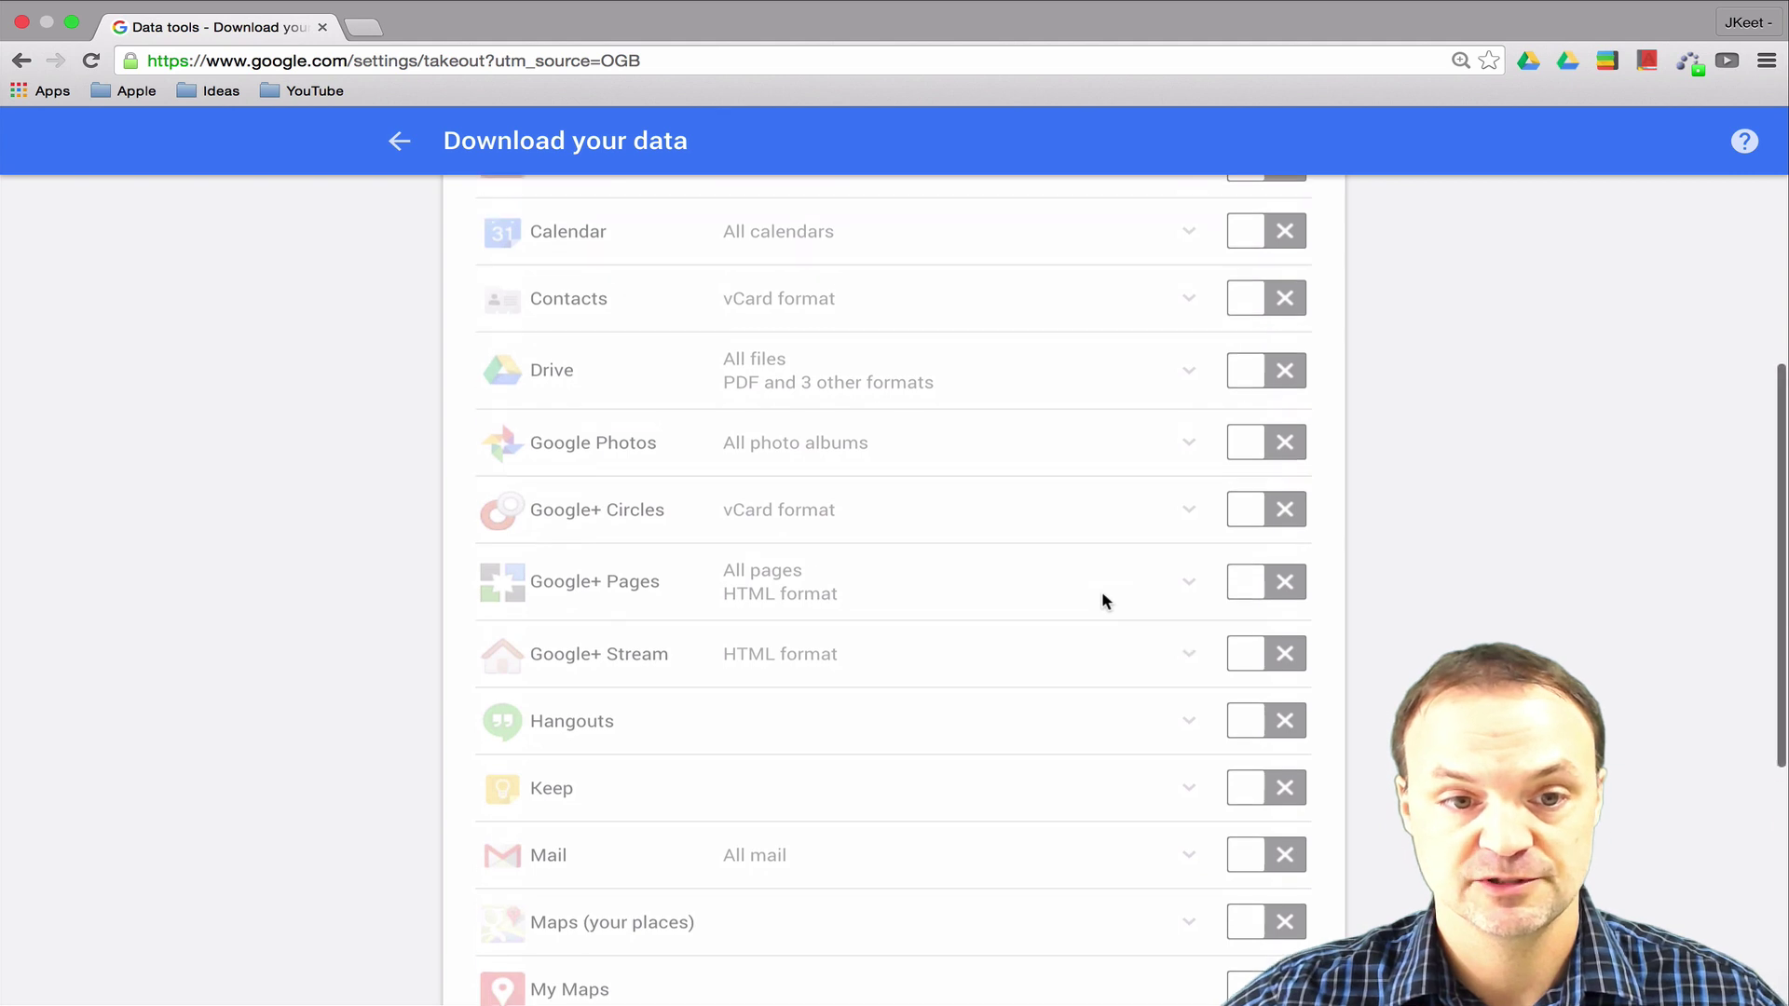
pyautogui.click(1268, 522)
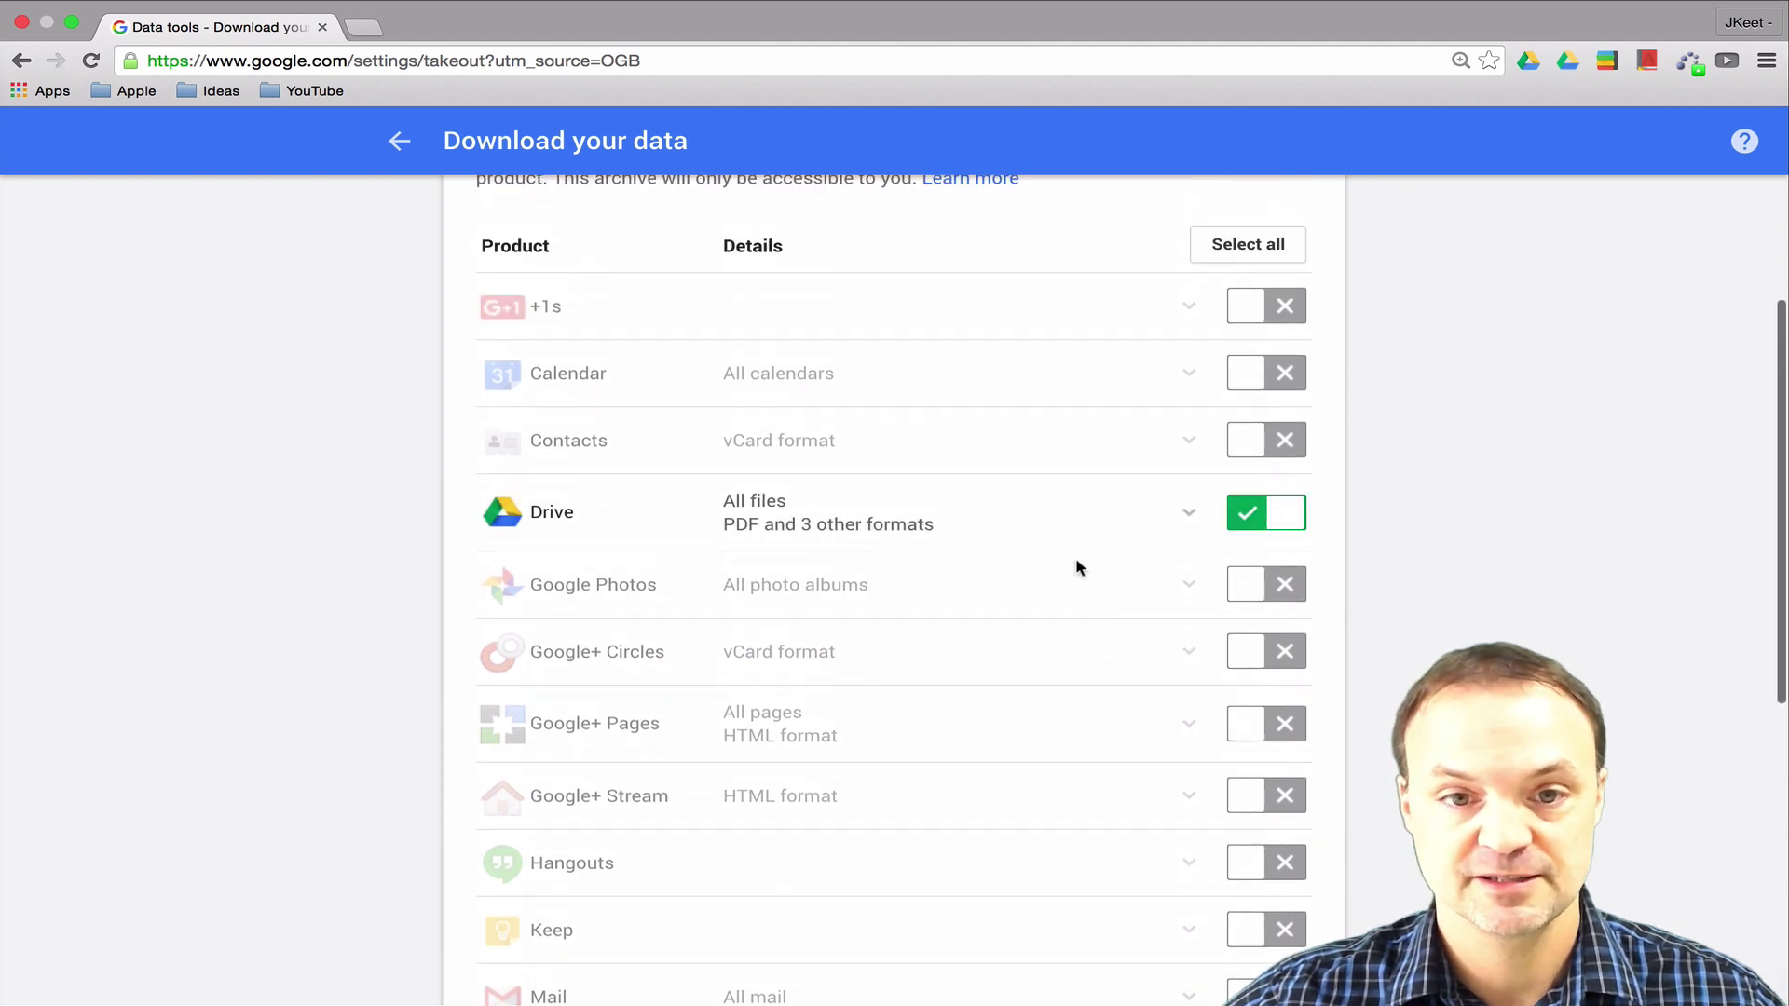
# Keep all 15 Drive folders checked in Drive's Files and folders selection.
pyautogui.click(898, 531)
pyautogui.scroll(-1, 615, 567)
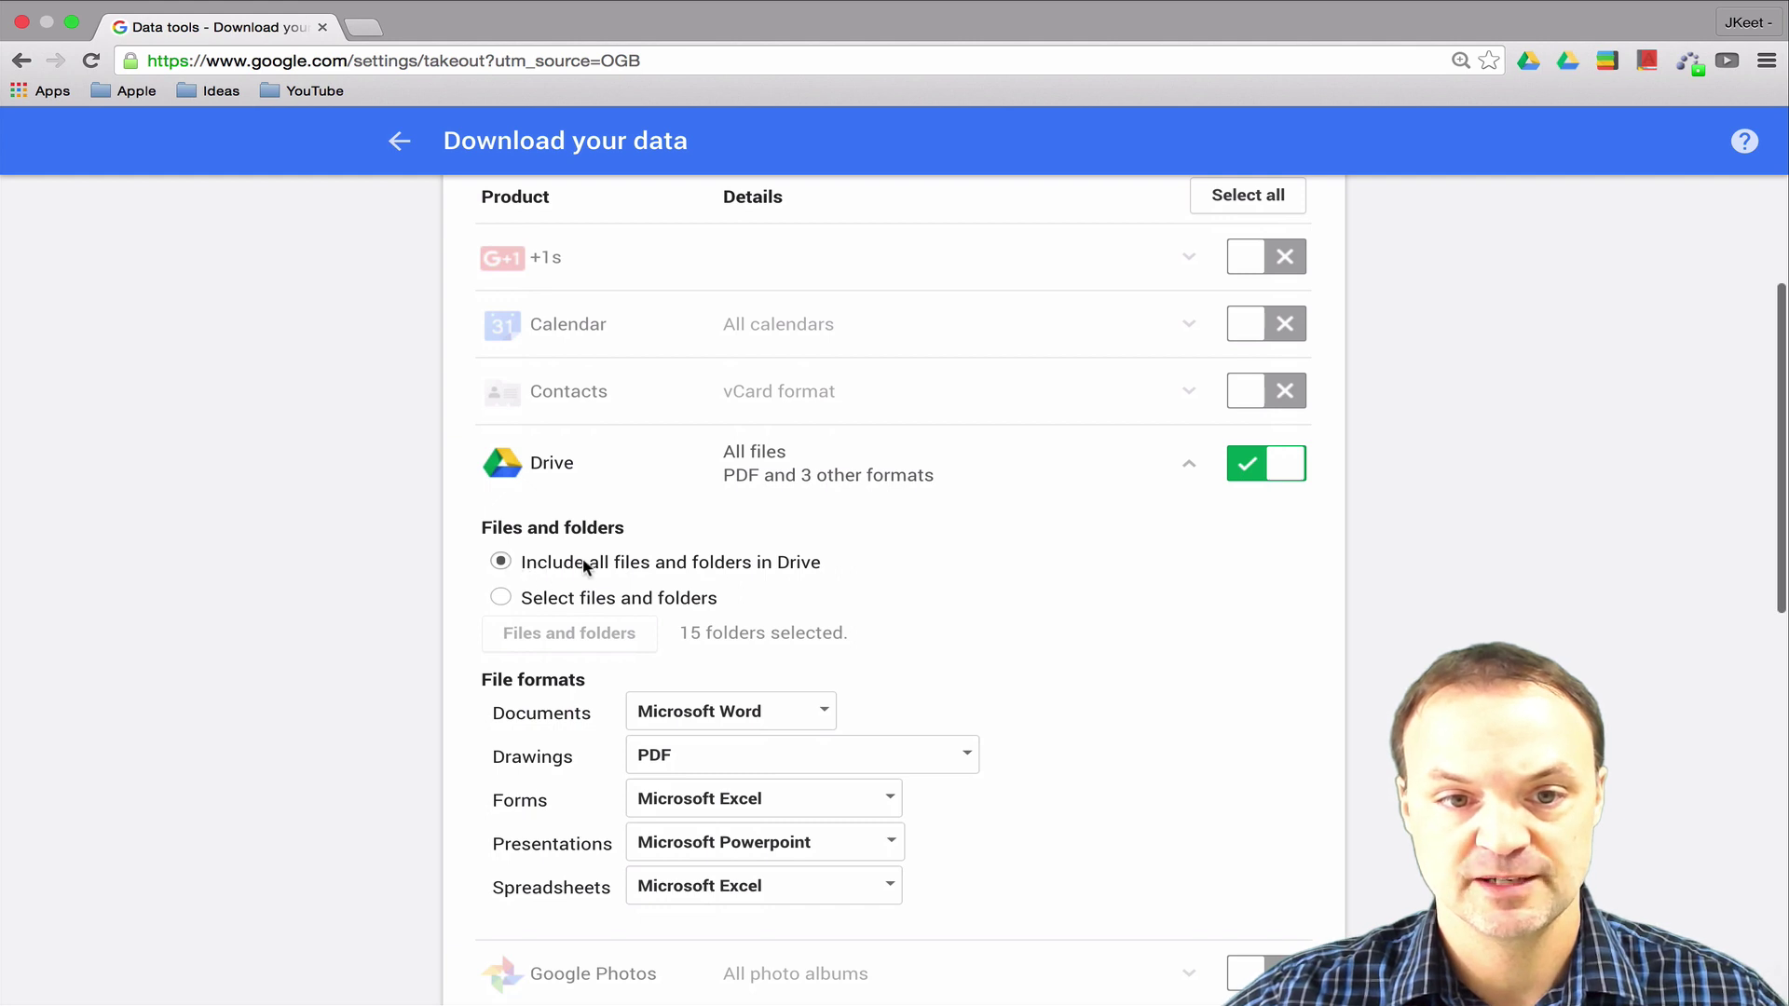
pyautogui.click(503, 597)
pyautogui.scroll(-2, 638, 620)
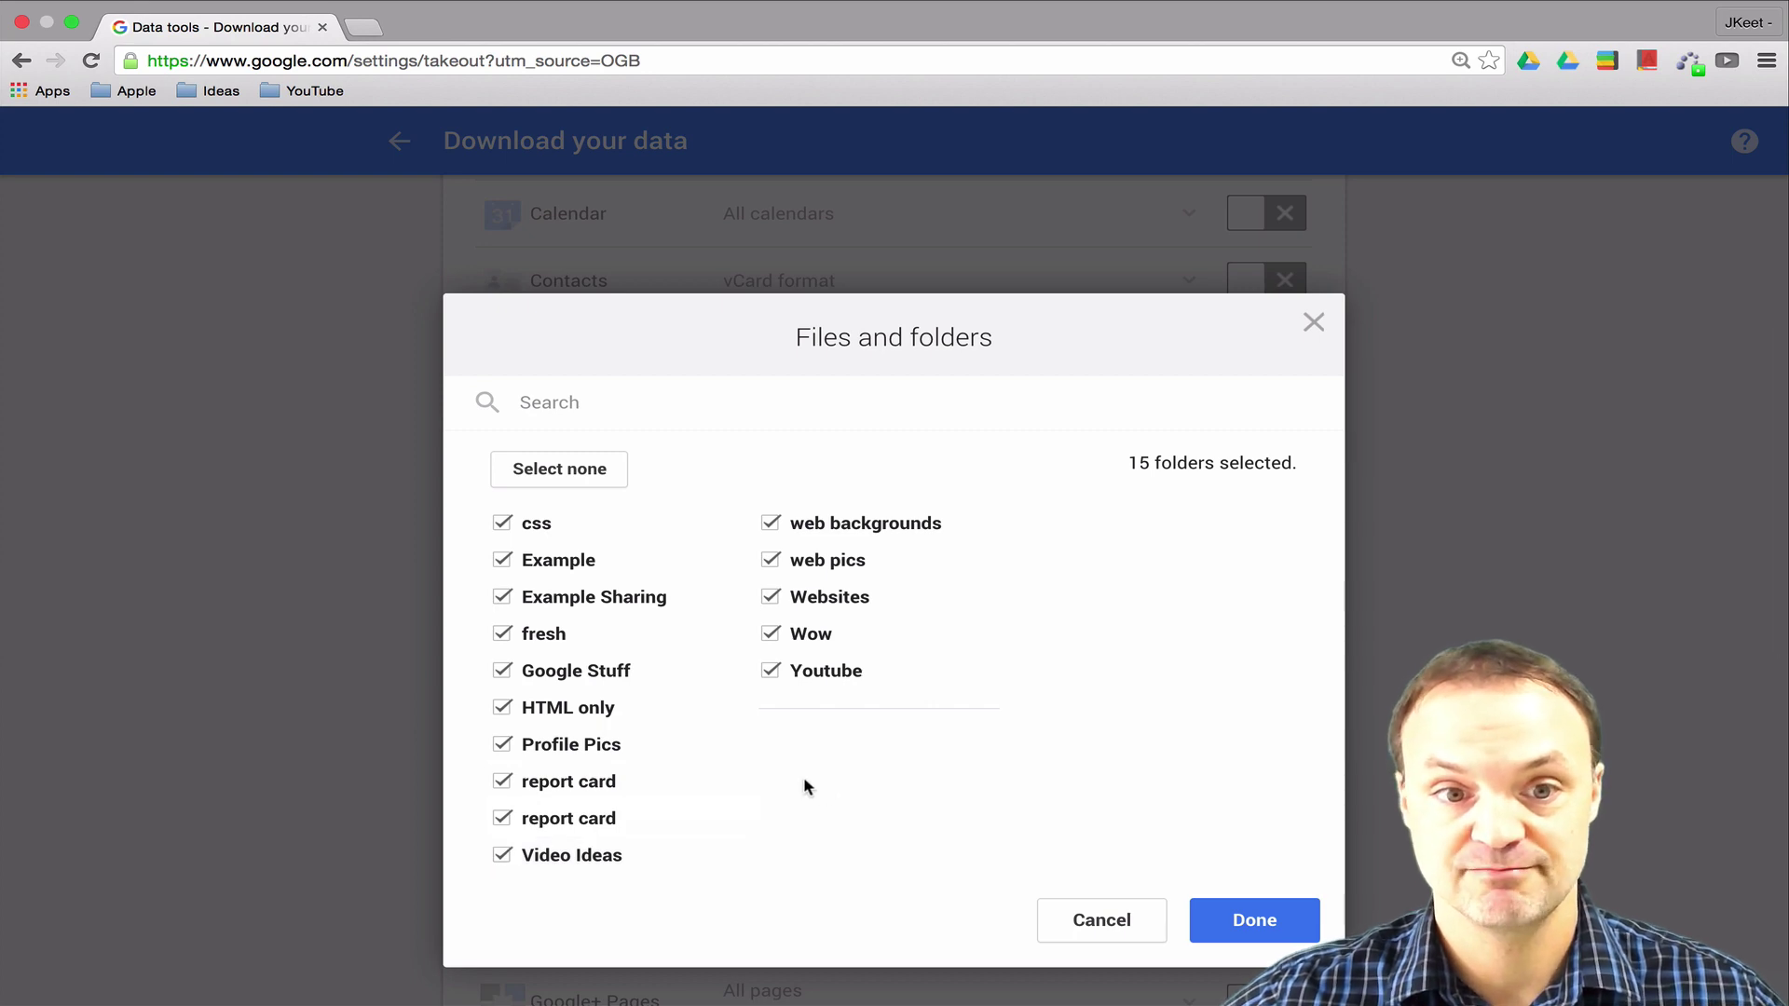
pyautogui.click(1252, 926)
pyautogui.scroll(-10, 1056, 689)
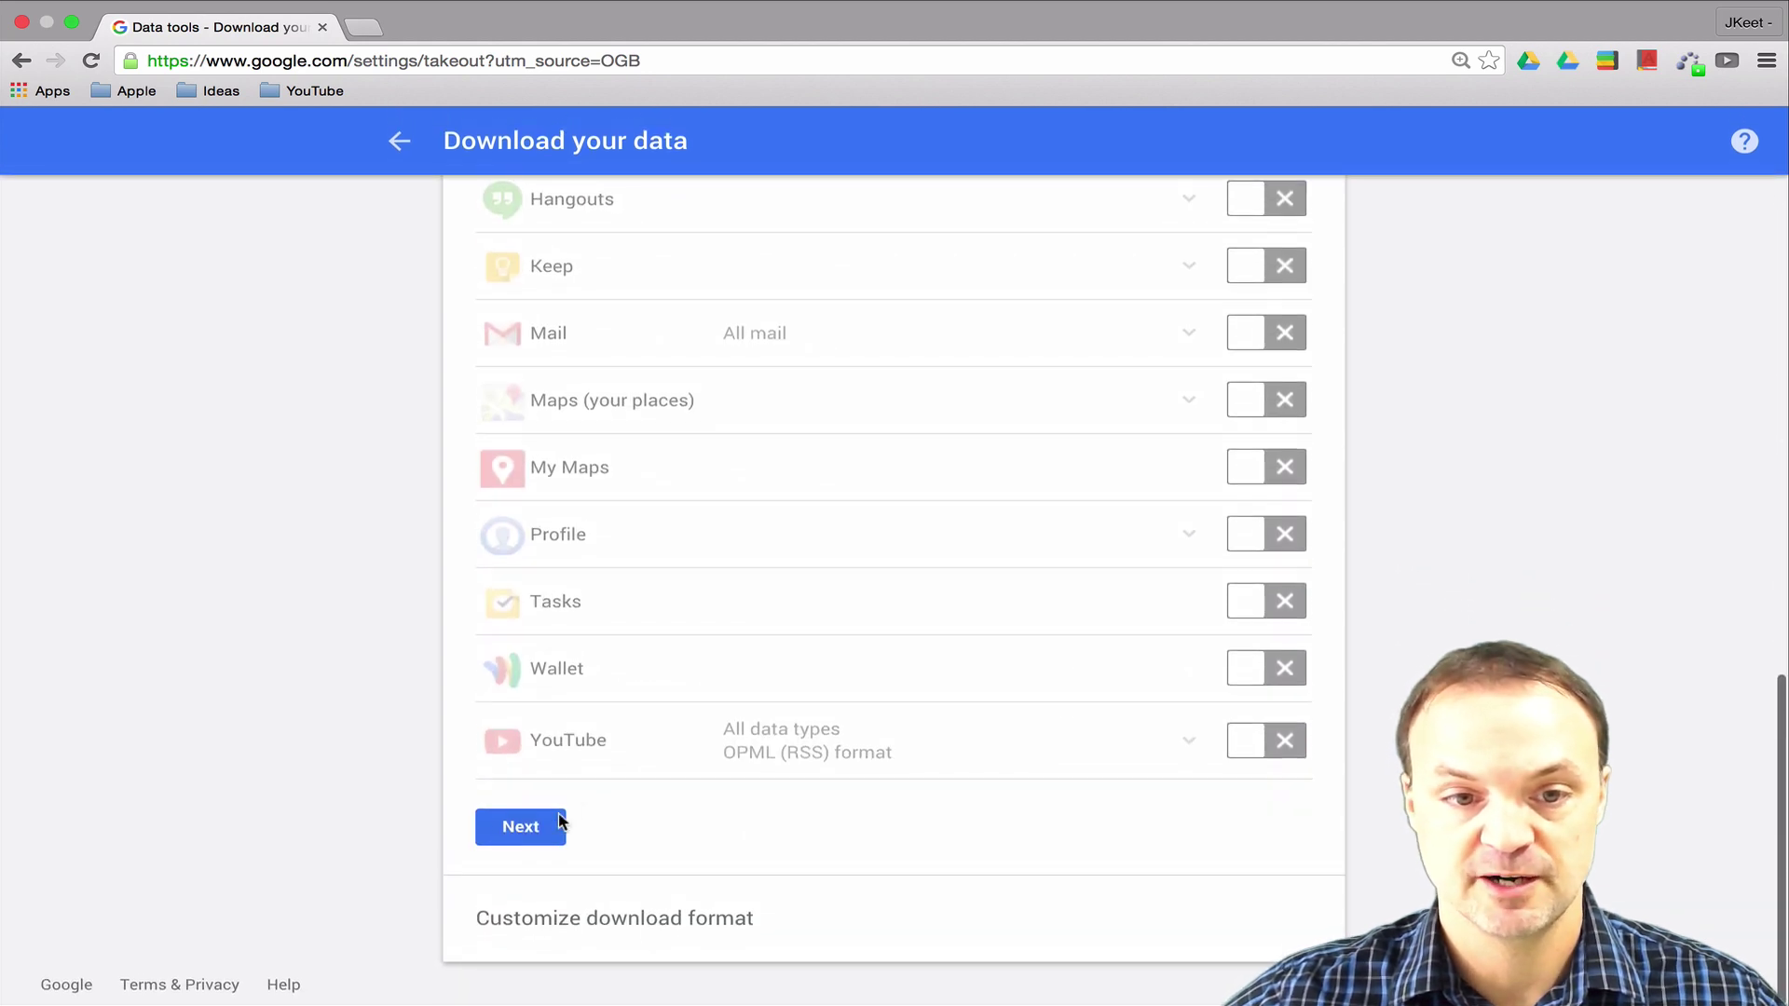
# Create the archive as a .zip file delivered by emailed download link.
pyautogui.click(514, 831)
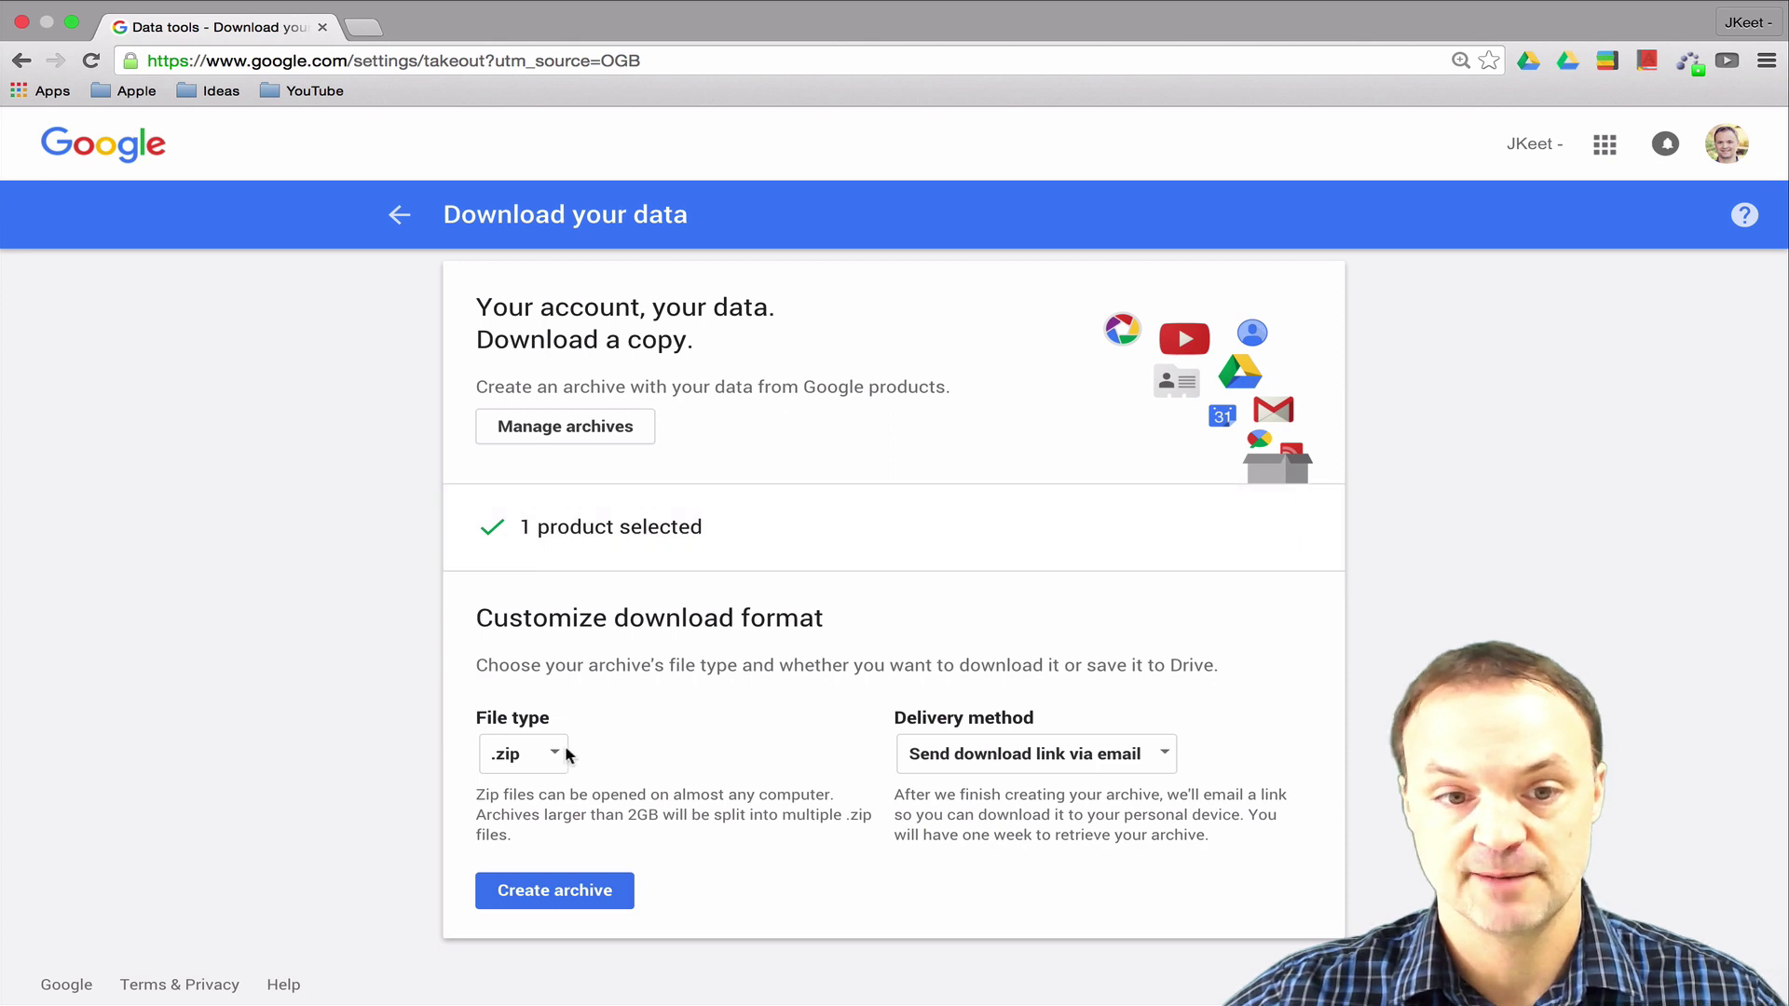
pyautogui.click(540, 762)
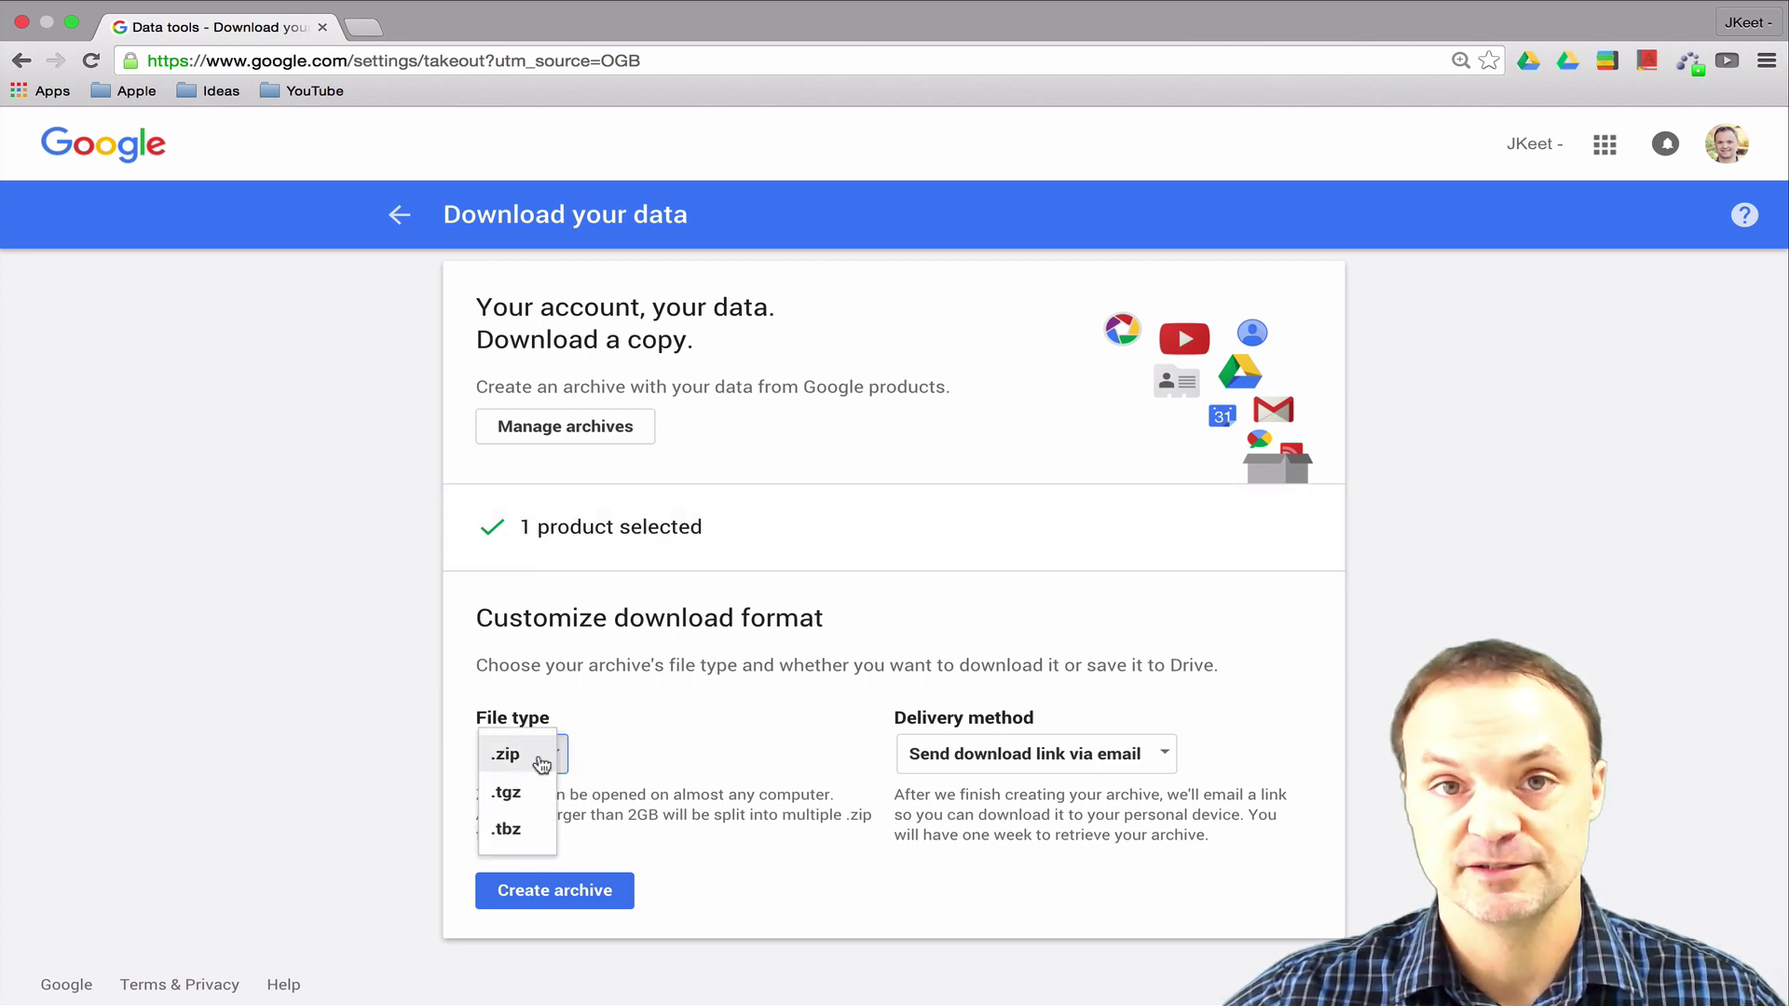
pyautogui.click(705, 662)
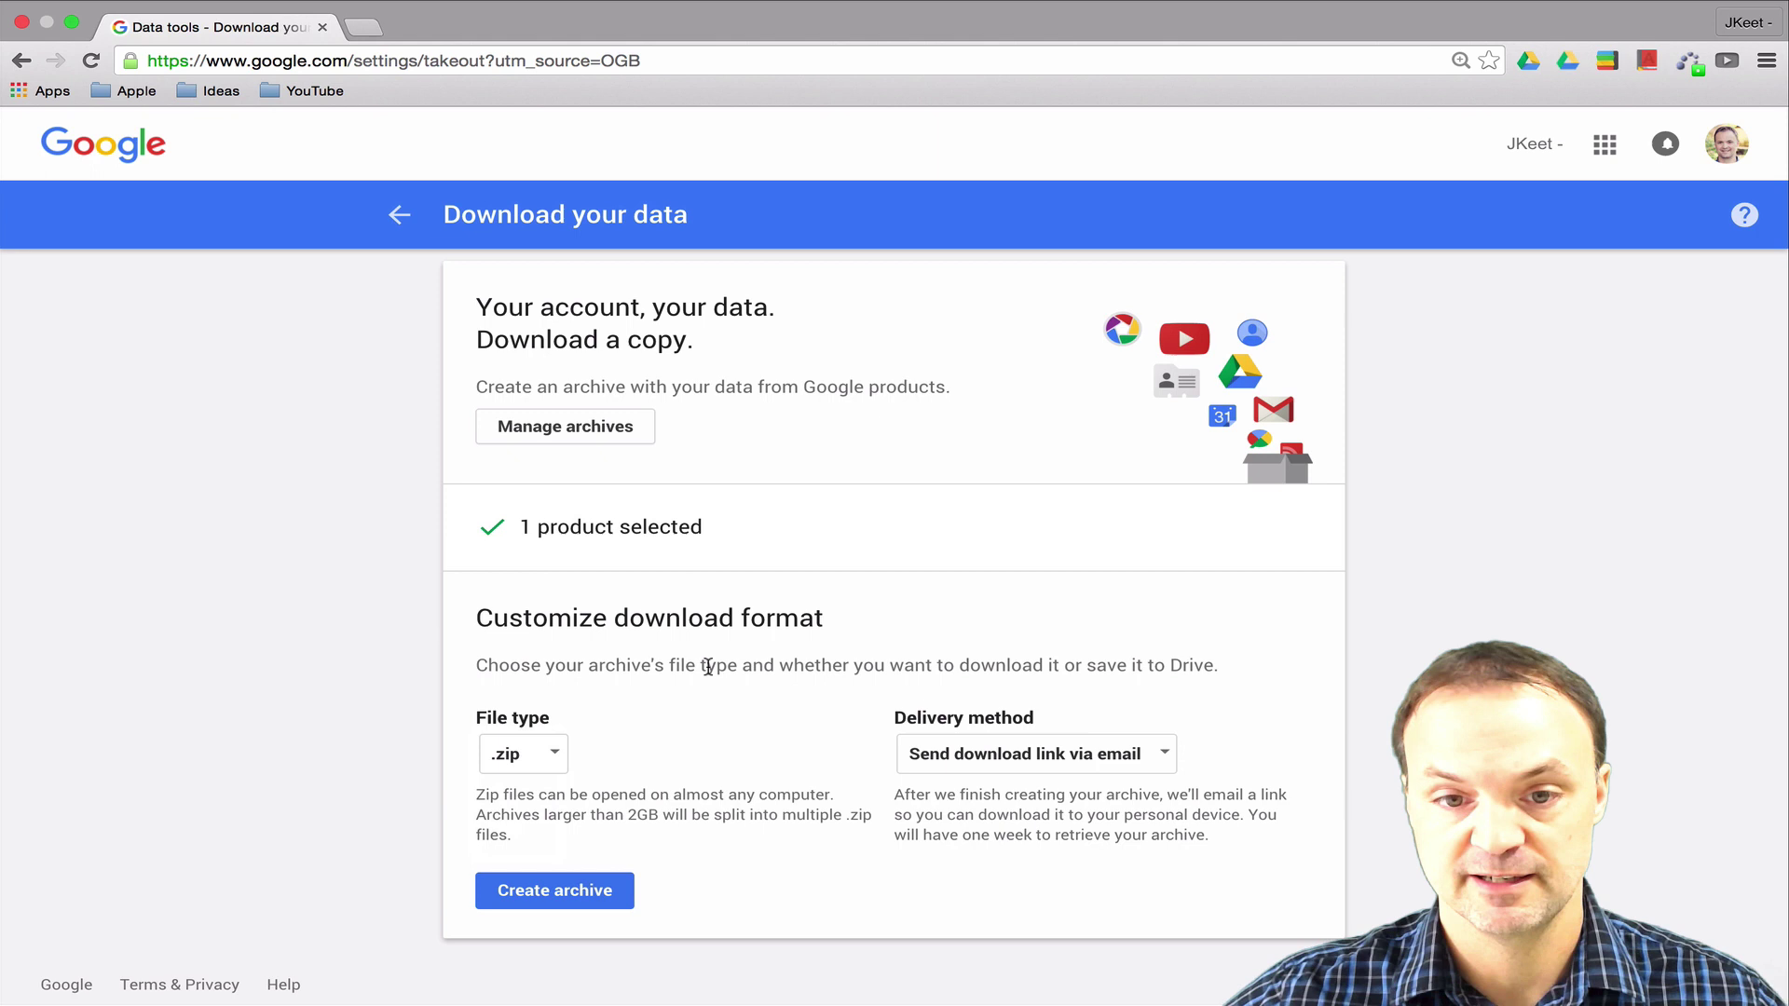
pyautogui.click(1116, 765)
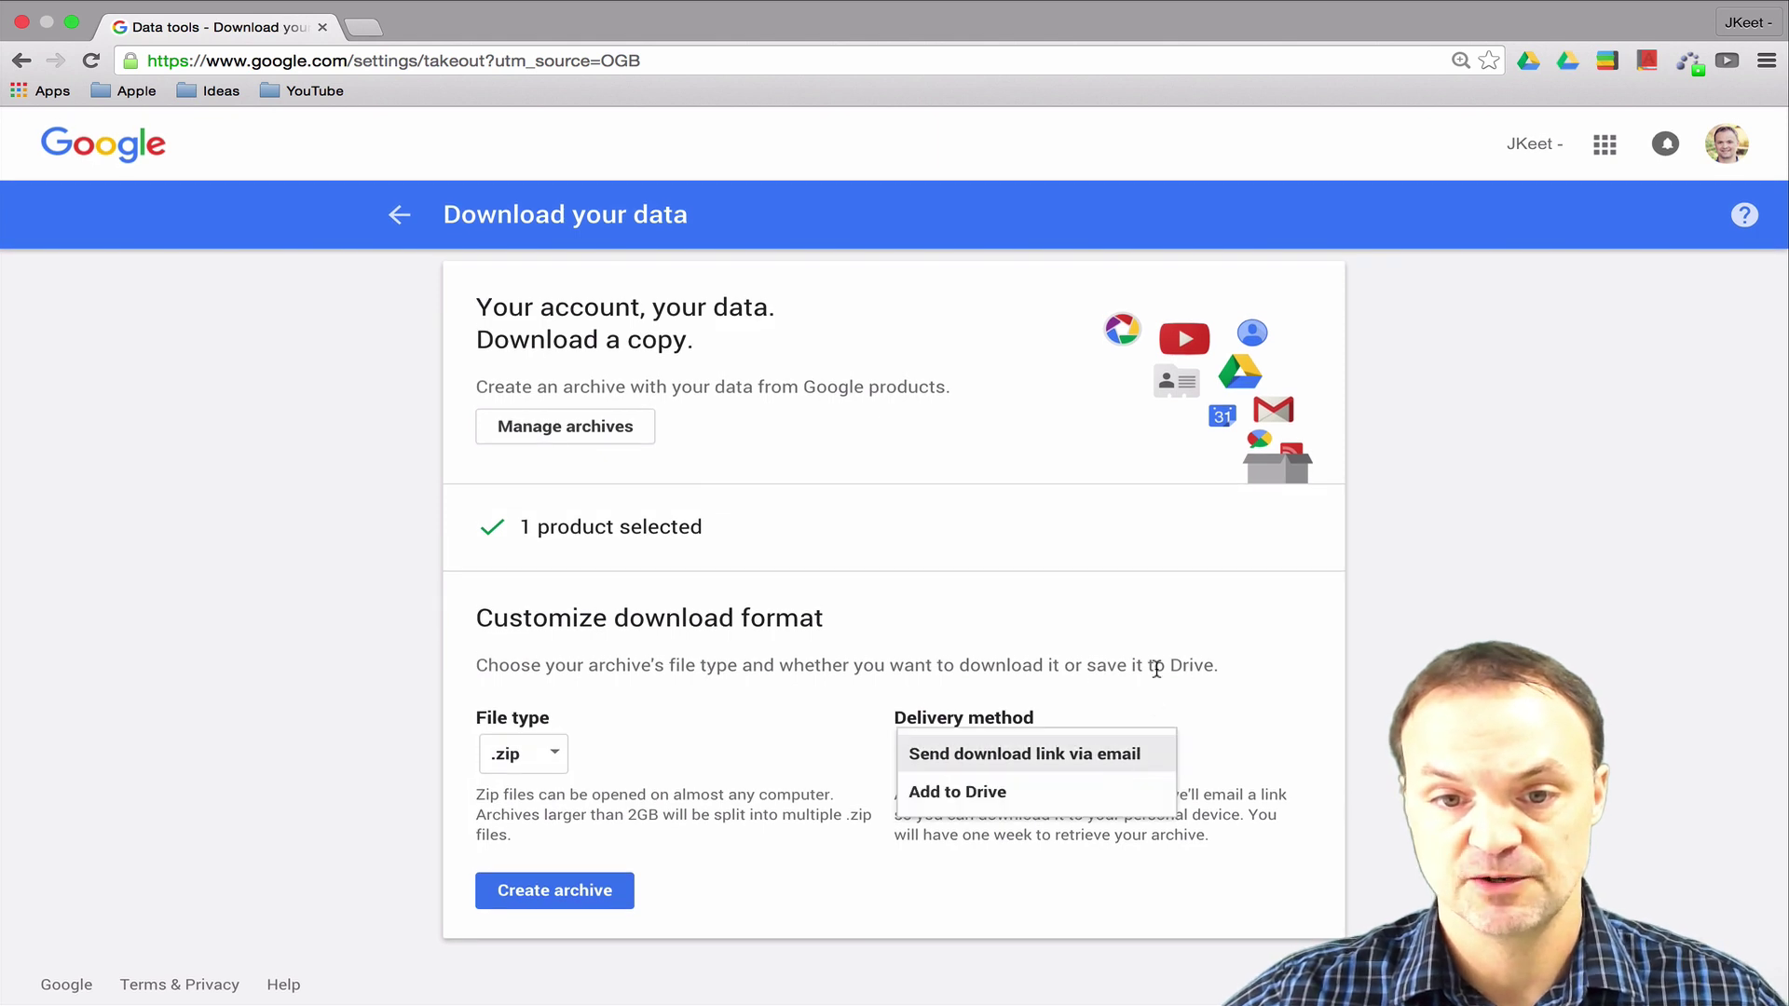
pyautogui.click(1095, 762)
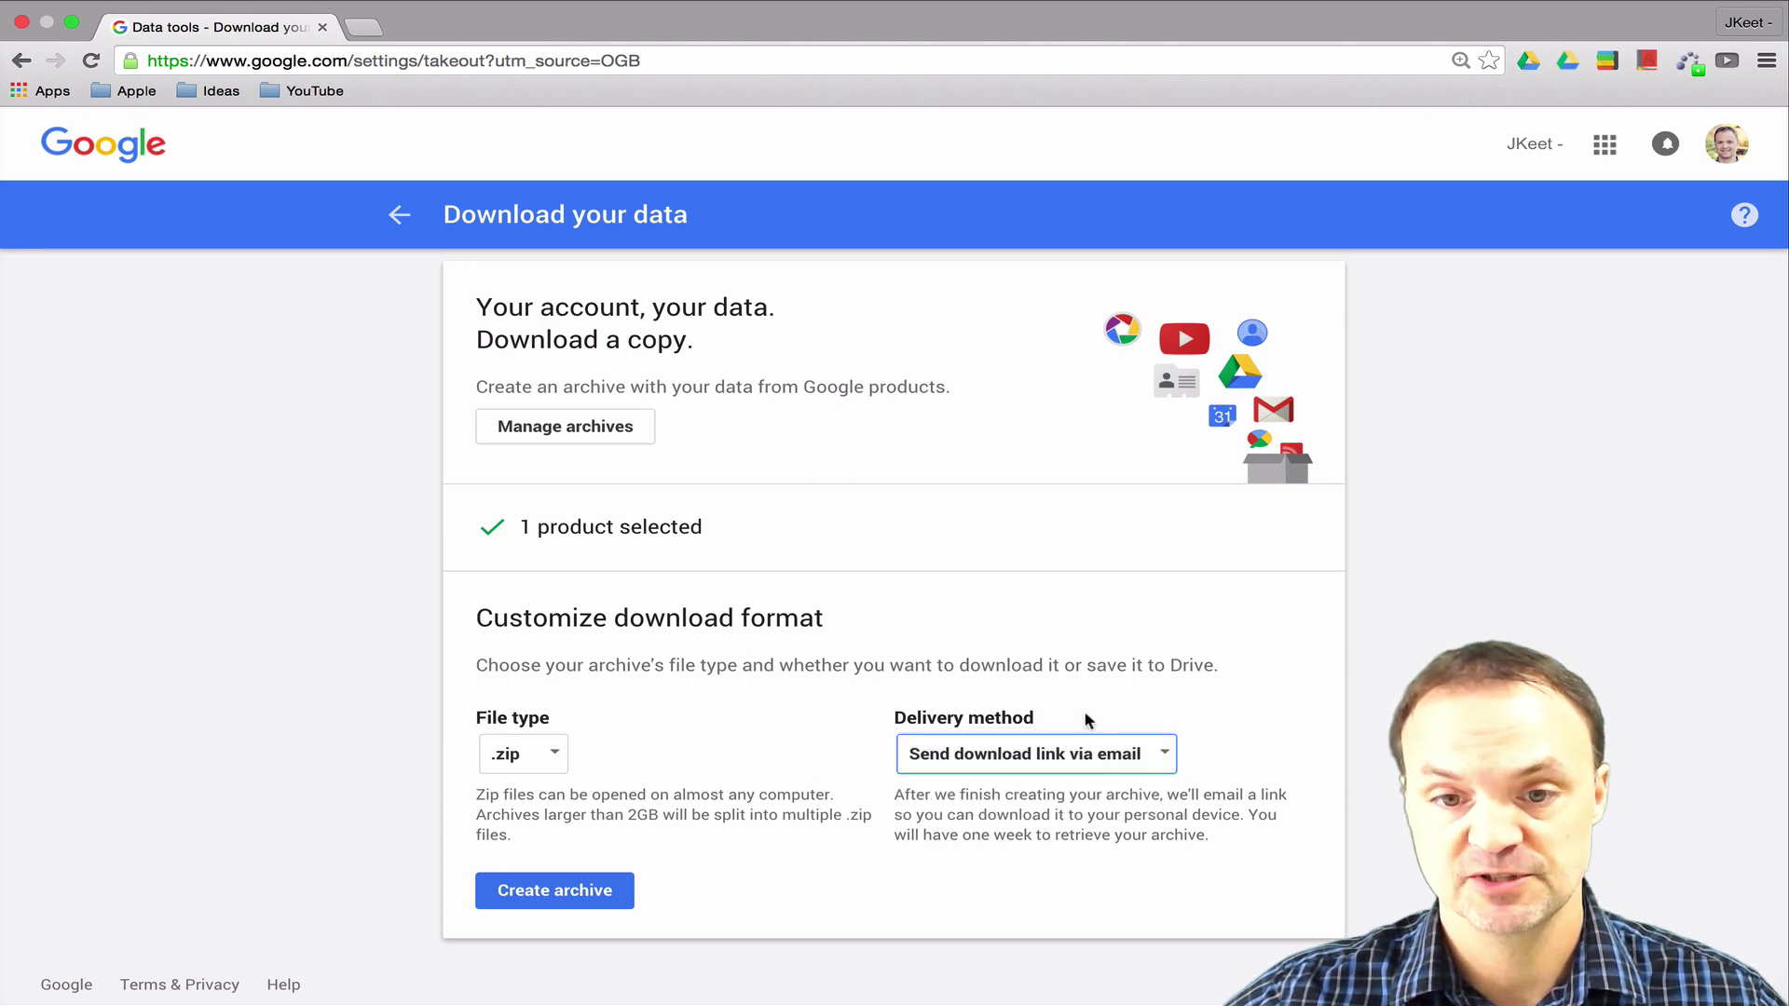
pyautogui.scroll(-1, 839, 648)
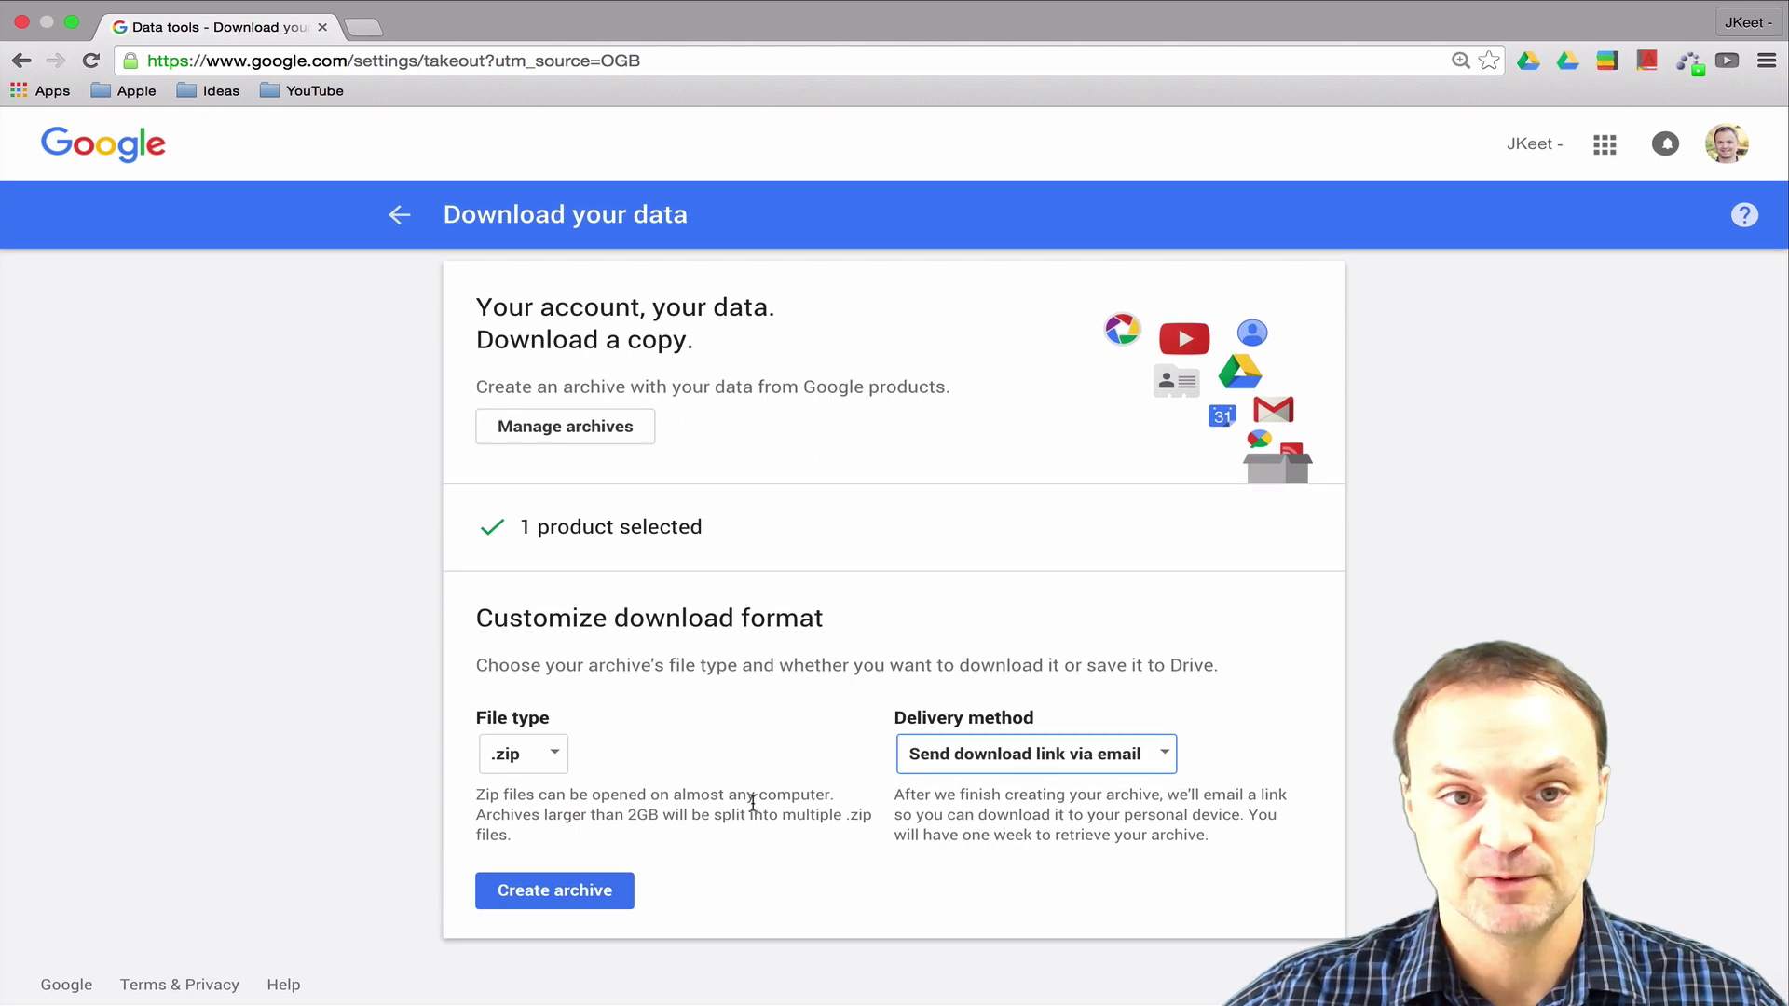
pyautogui.click(589, 893)
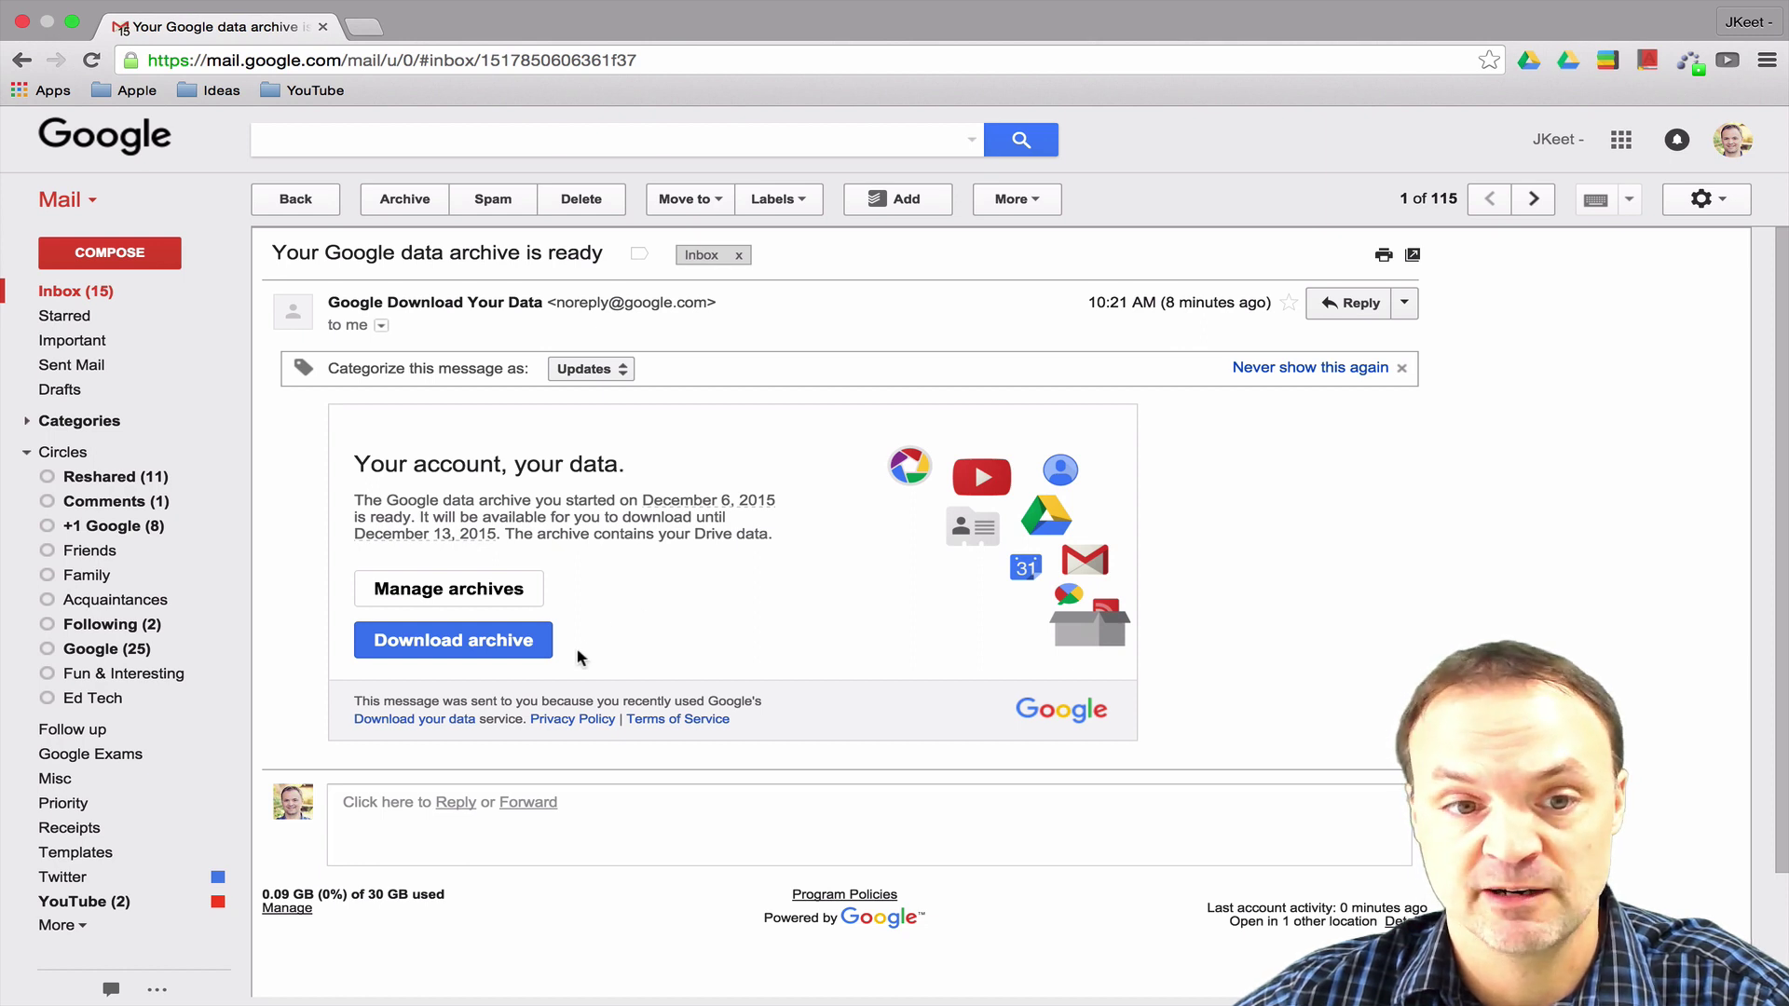
# Open Manage archives from the email to see the 21.3 MB Drive archive.
pyautogui.click(497, 600)
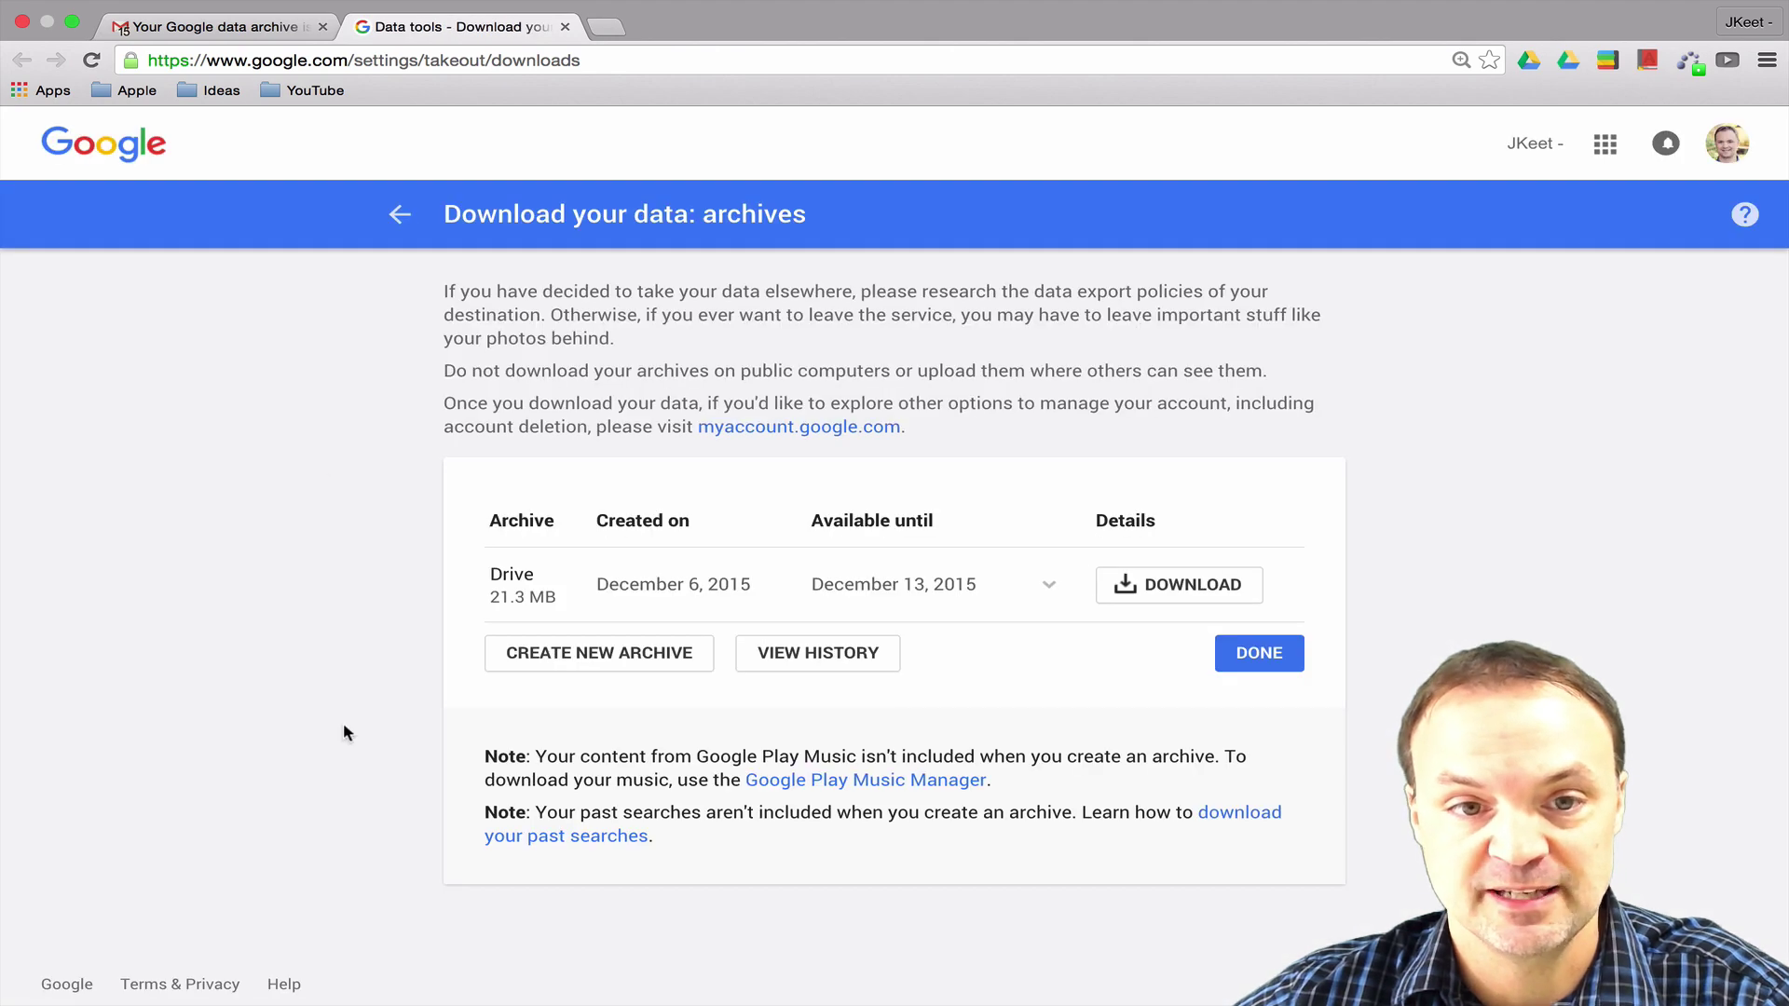